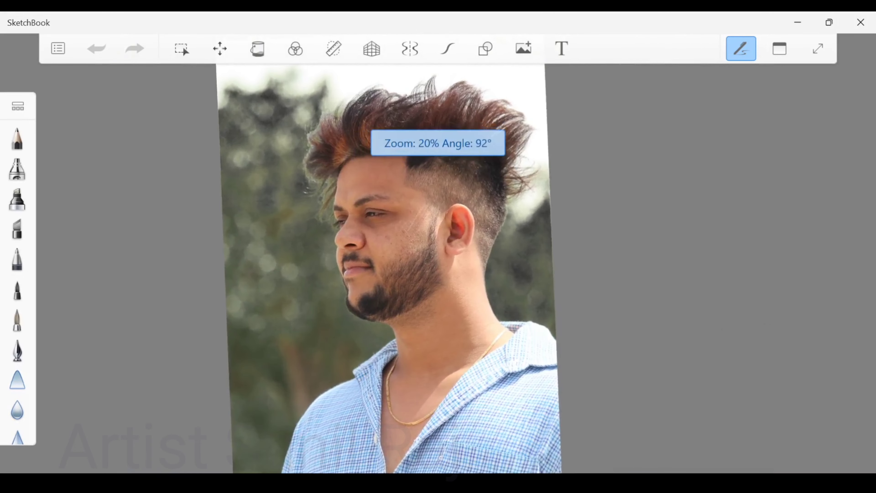
# Show the Layer Editor and add a new empty layer above the photo.
pyautogui.click(780, 48)
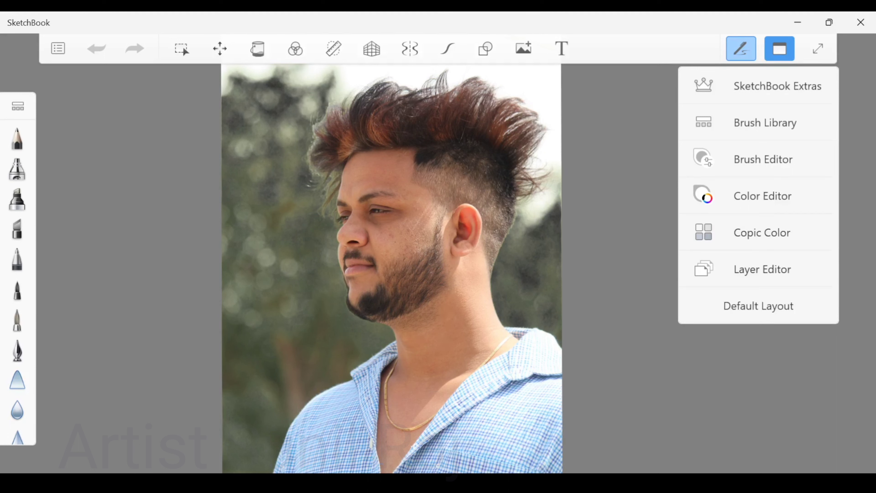
pyautogui.click(759, 269)
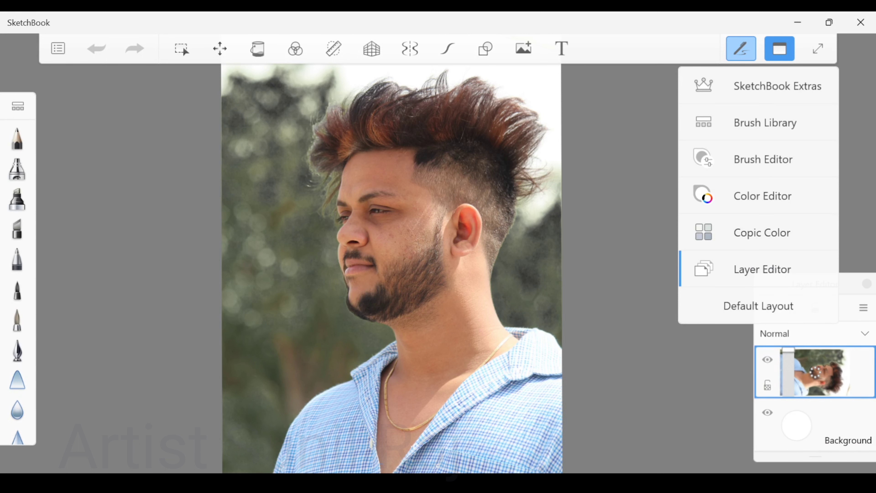
pyautogui.click(857, 244)
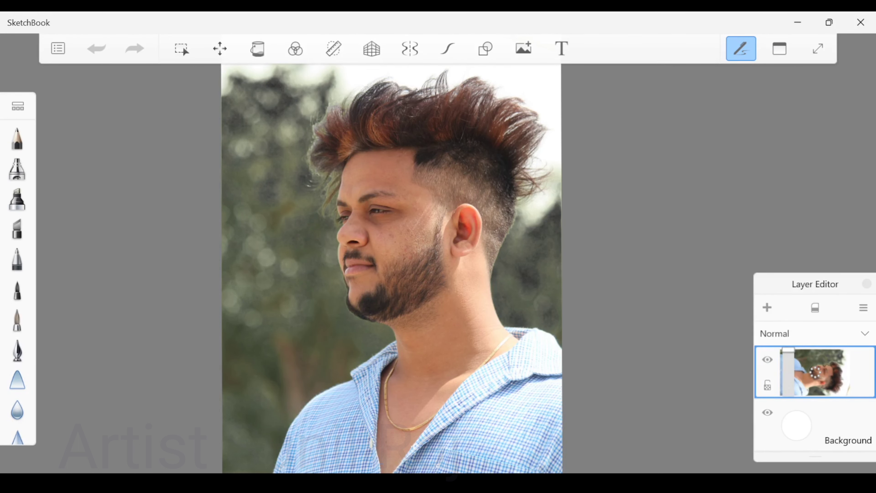
pyautogui.click(767, 307)
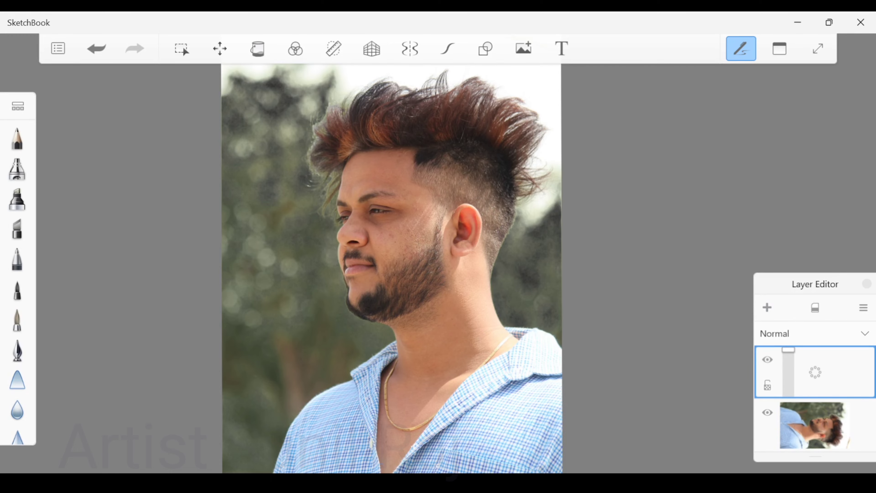
# Select the Smudge Round Bristle Brush from the Smudge brush set and bring up its properties.
pyautogui.scroll(6, 411, 217)
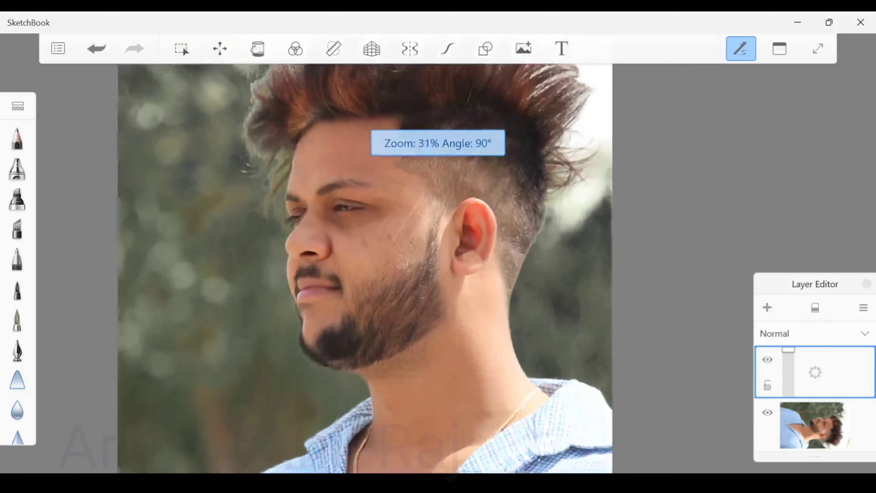
pyautogui.scroll(1, 411, 217)
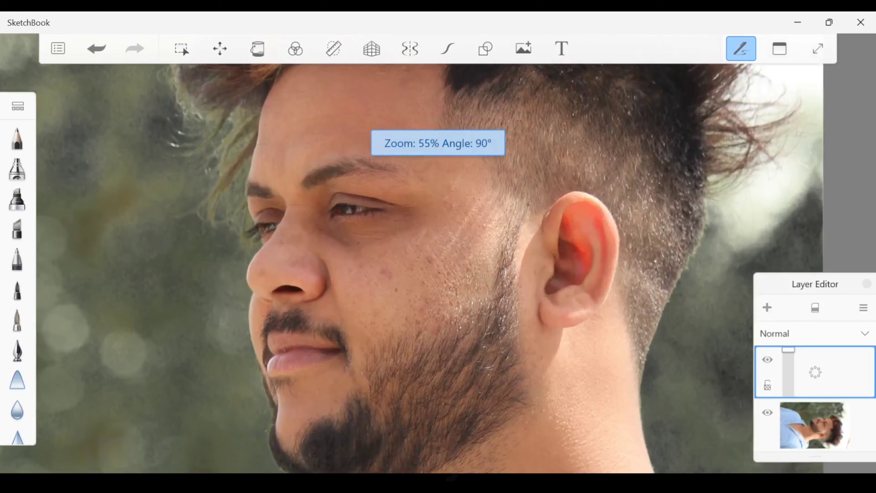
pyautogui.scroll(-1, 411, 218)
pyautogui.click(18, 106)
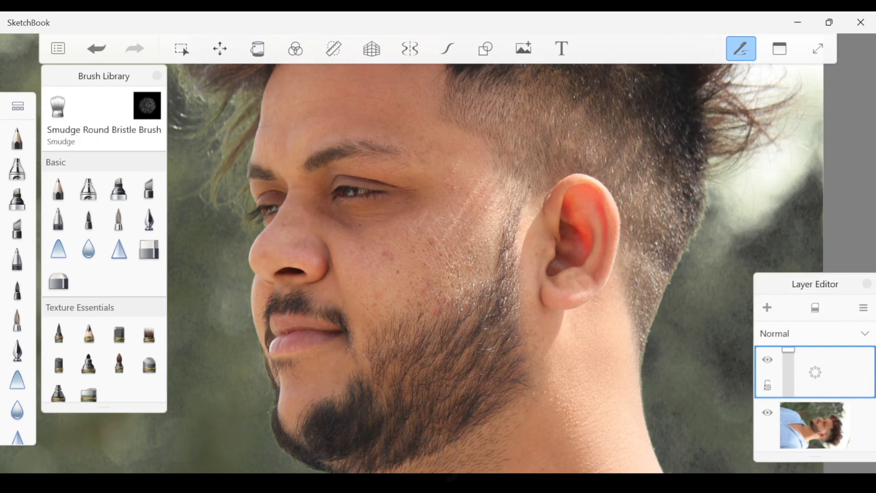
pyautogui.click(866, 284)
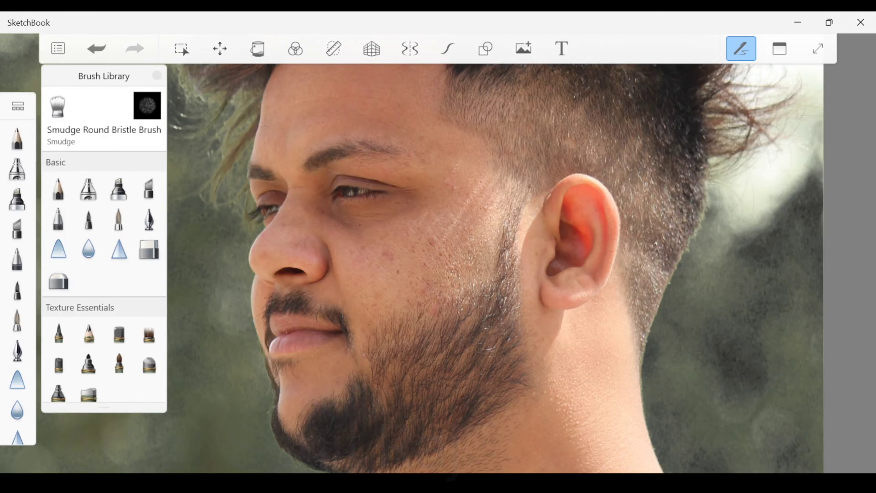
pyautogui.scroll(-15, 103, 276)
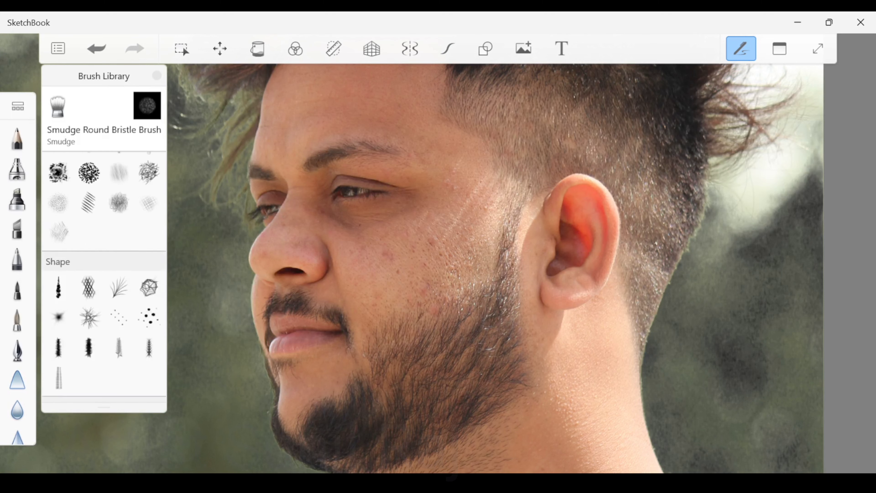
pyautogui.scroll(-6, 104, 276)
pyautogui.scroll(4, 104, 276)
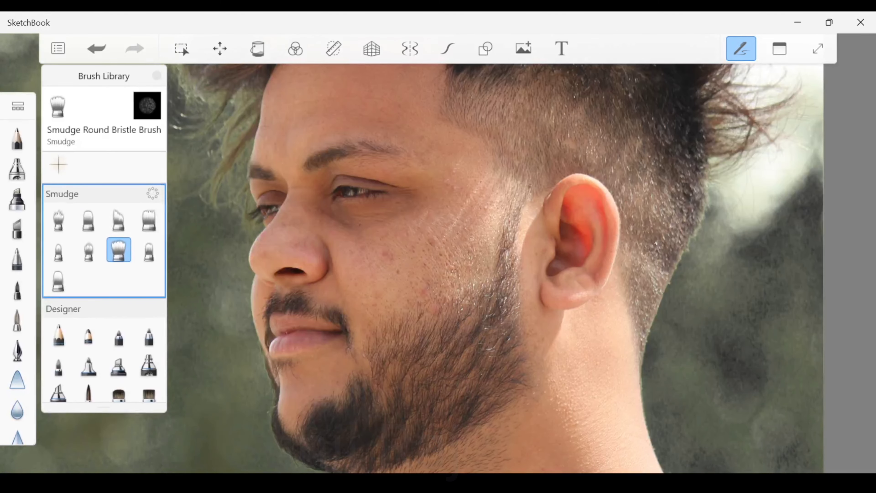
pyautogui.click(89, 255)
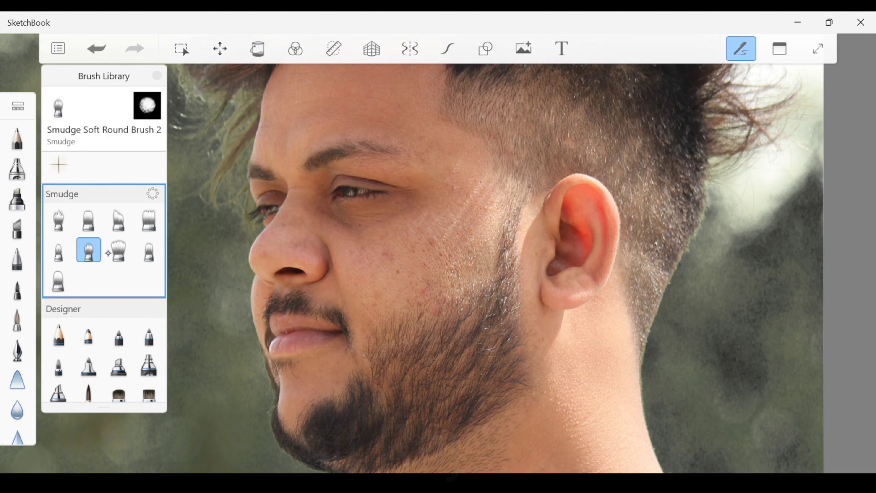
pyautogui.click(118, 251)
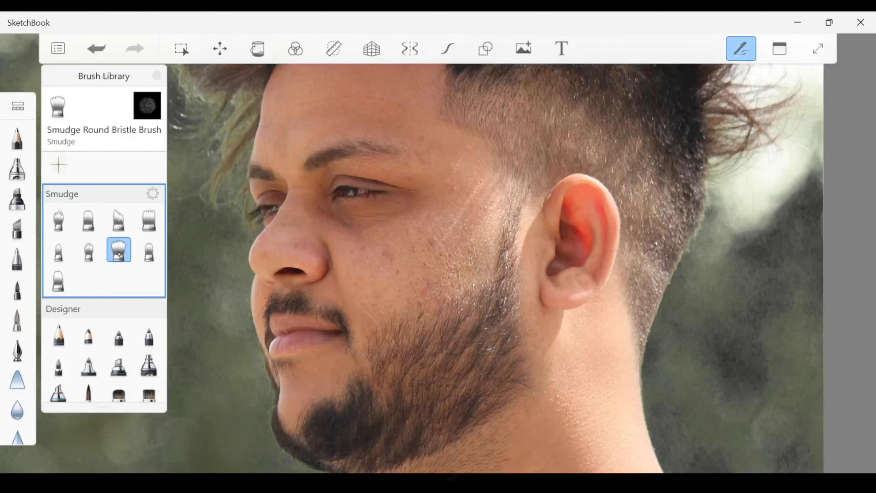
pyautogui.click(118, 253)
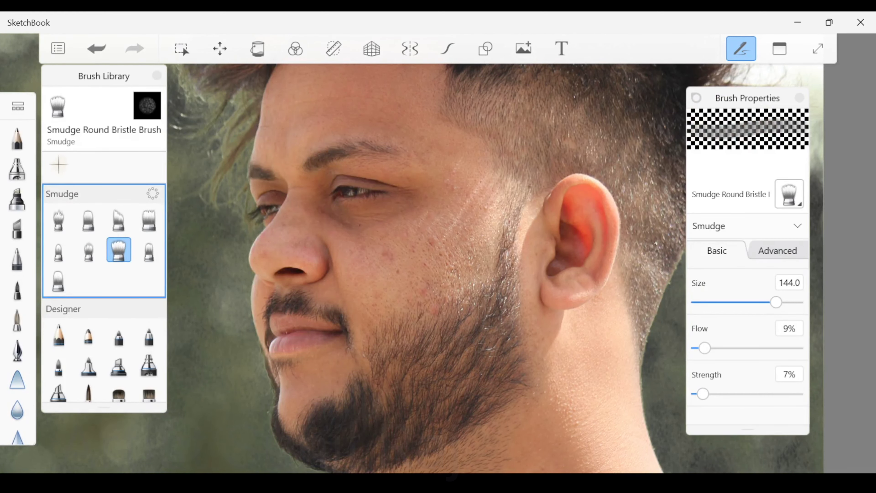
# Set the bristle smudge brush to flow 4%, strength 21% and size 16.9, and put the Brush Library away.
pyautogui.moveTo(705, 348); pyautogui.dragTo(700, 348)
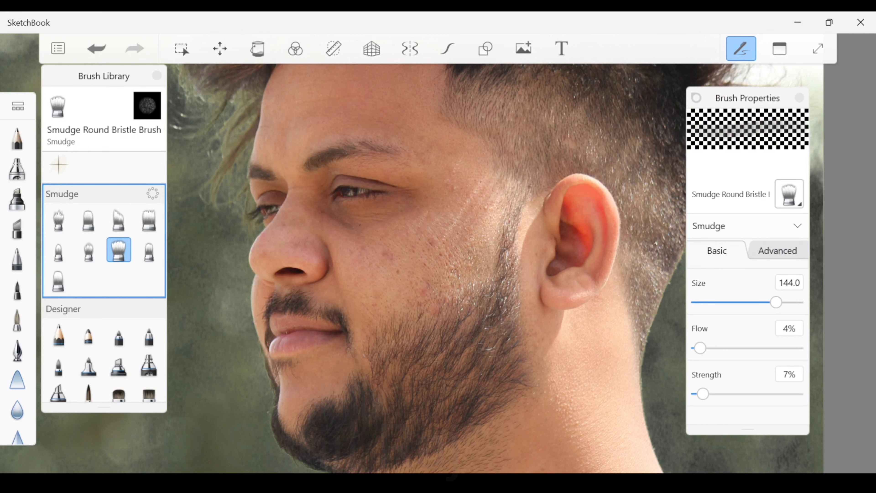
pyautogui.moveTo(703, 393); pyautogui.dragTo(718, 394)
pyautogui.moveTo(776, 303); pyautogui.dragTo(715, 312)
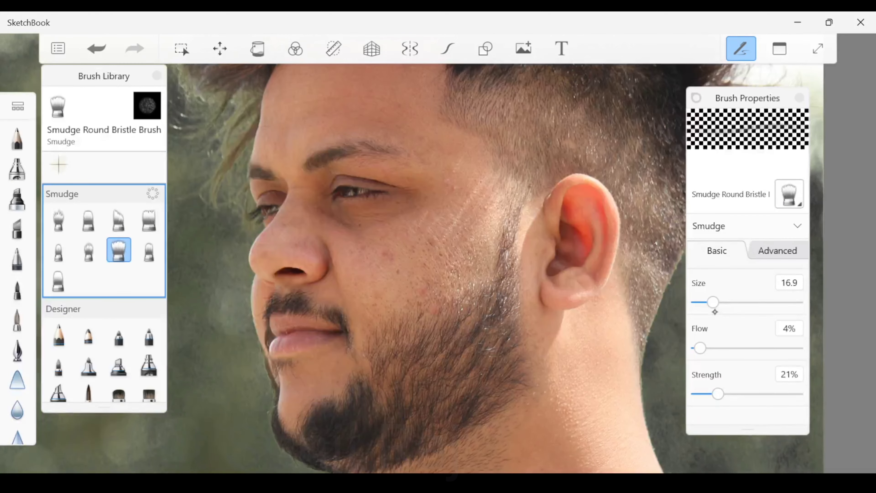
pyautogui.click(156, 75)
# Set the bristle smudge brush to size 34.5, flow 89% and strength 32%.
pyautogui.scroll(3, 534, 186)
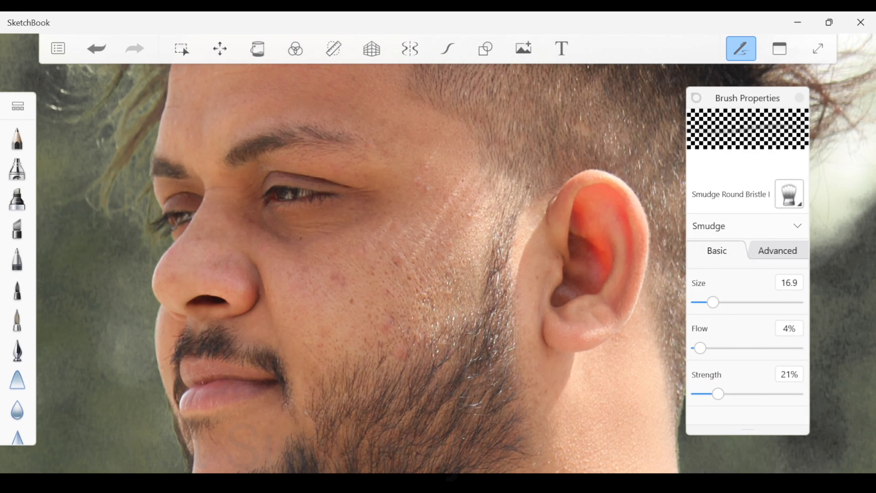
pyautogui.moveTo(700, 349); pyautogui.dragTo(705, 348)
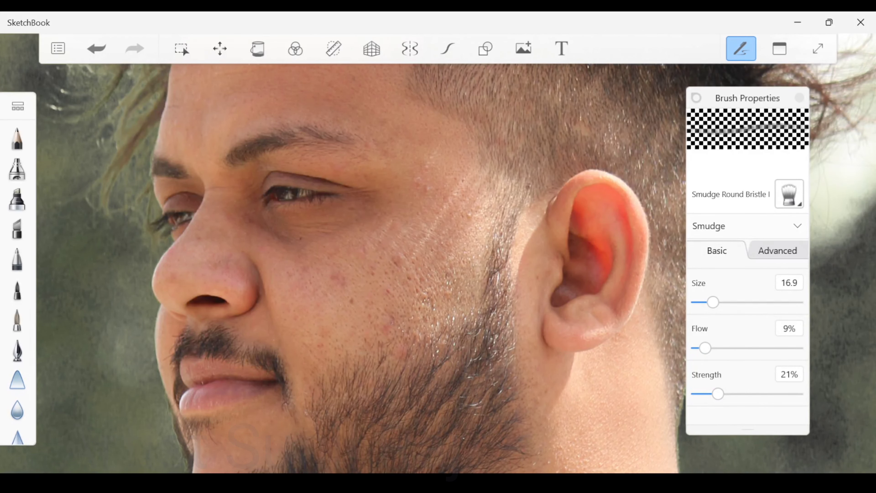
pyautogui.moveTo(718, 394); pyautogui.dragTo(729, 394)
pyautogui.moveTo(713, 303); pyautogui.dragTo(731, 302)
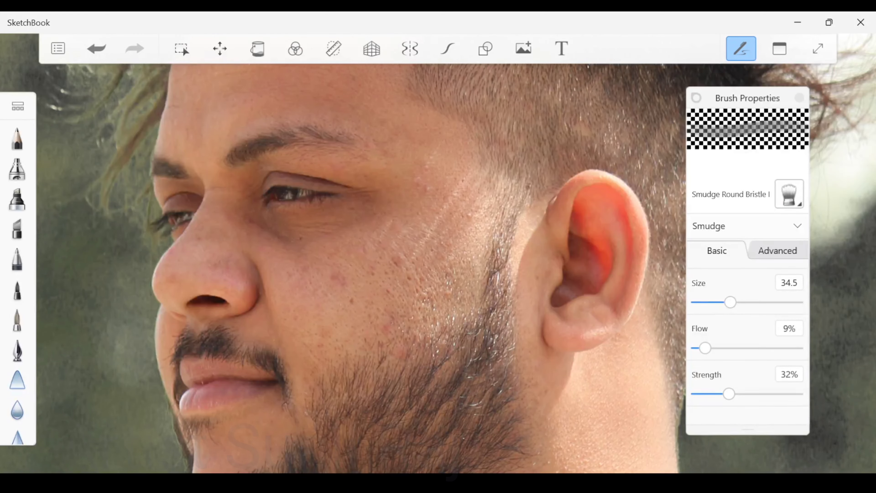
pyautogui.moveTo(705, 349); pyautogui.dragTo(743, 348)
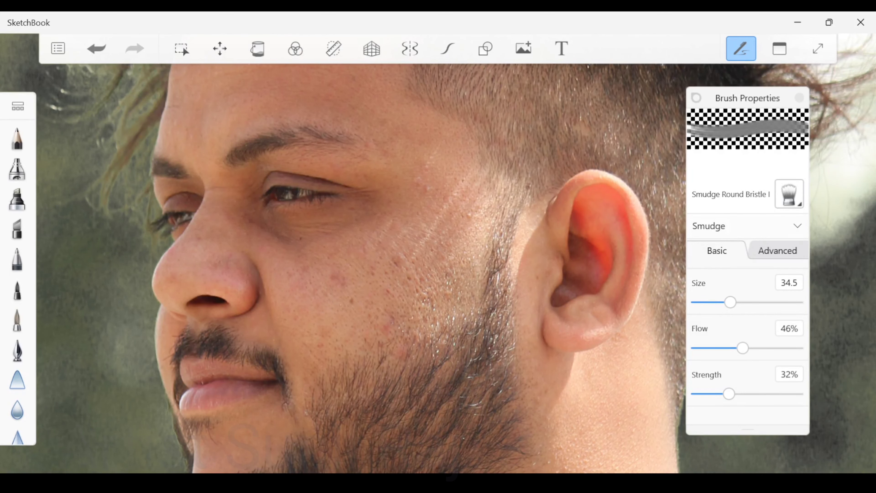
pyautogui.moveTo(743, 348); pyautogui.dragTo(787, 348)
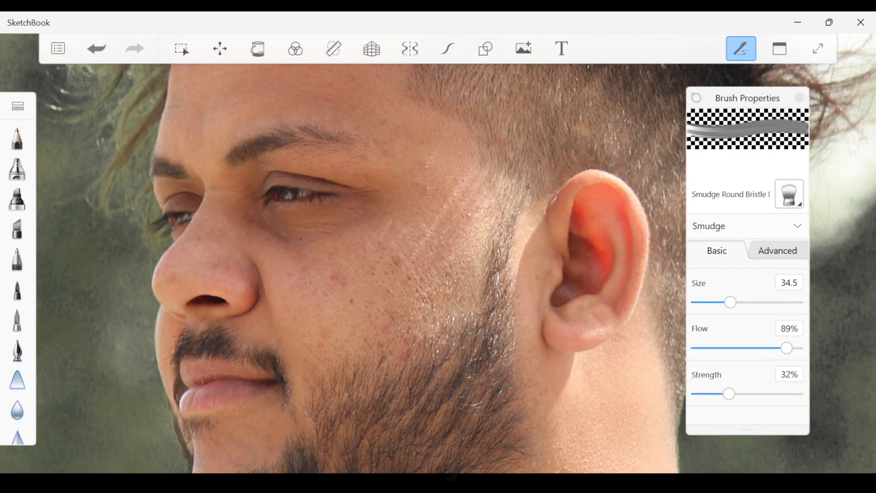
# Switch to Smudge Soft Round Brush 2 and set its flow to 65% and size to 64.0.
pyautogui.click(17, 106)
pyautogui.click(89, 250)
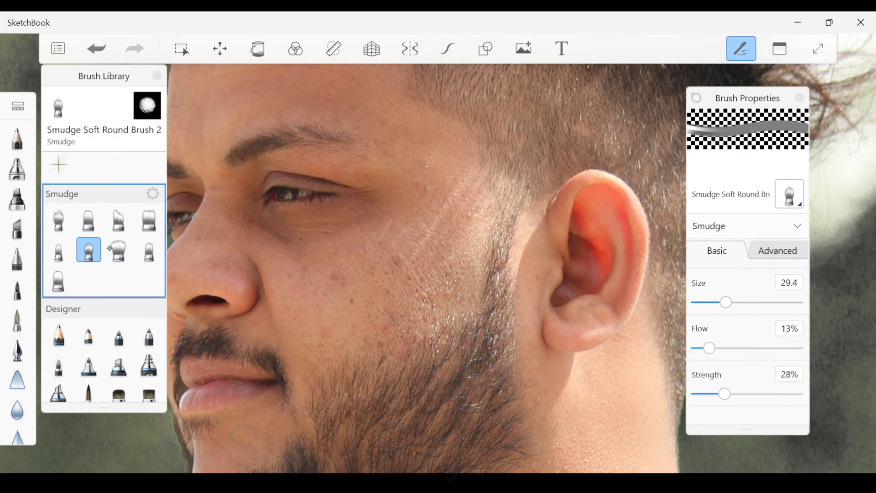
pyautogui.scroll(-10, 104, 276)
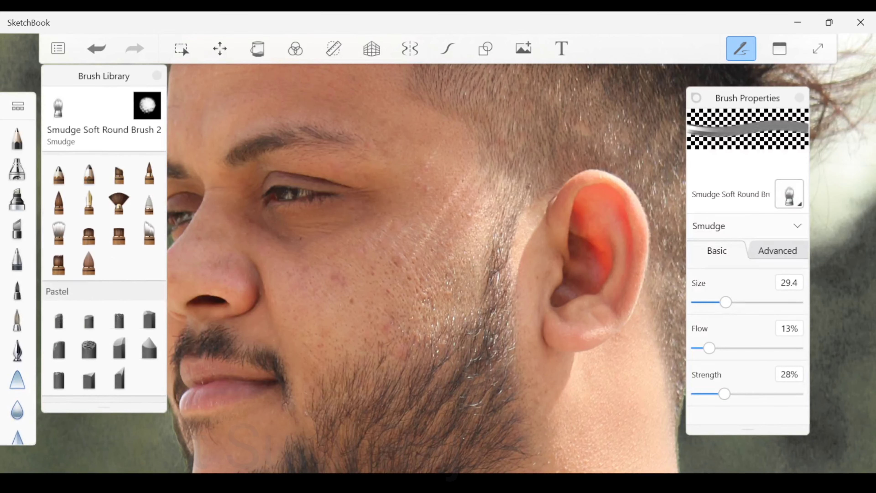
pyautogui.scroll(12, 104, 277)
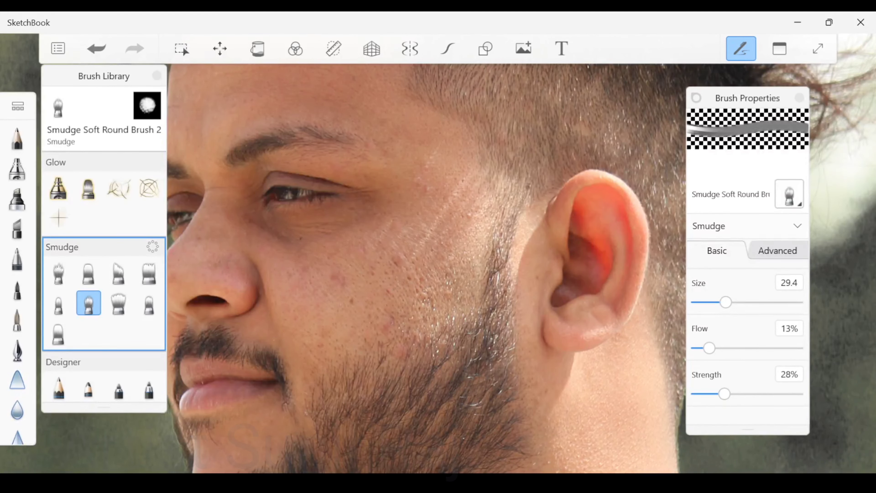
pyautogui.click(156, 76)
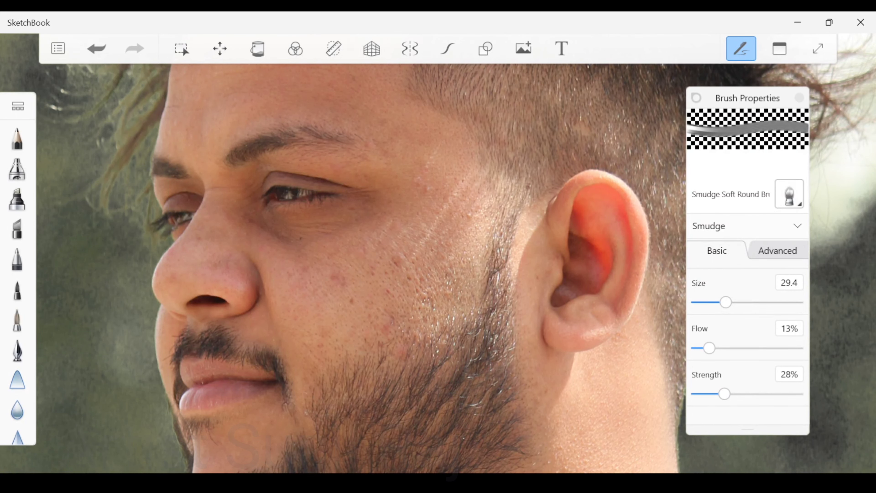
pyautogui.moveTo(709, 348); pyautogui.dragTo(762, 348)
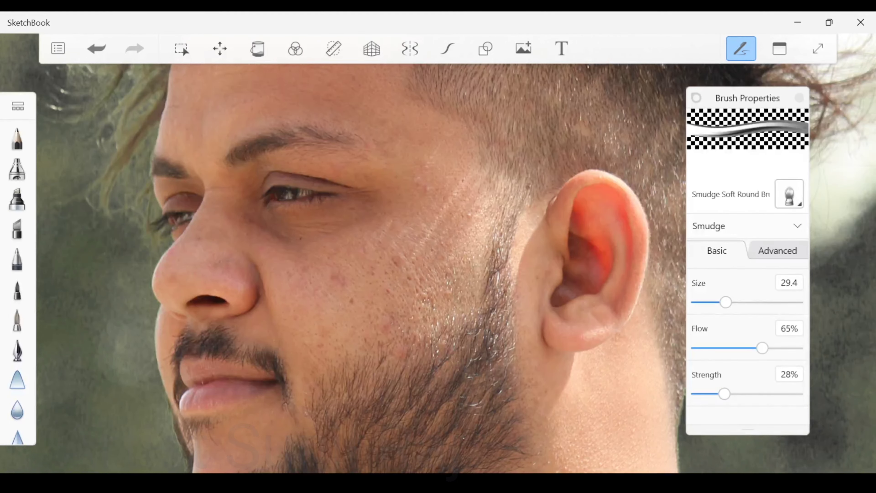
pyautogui.moveTo(726, 303); pyautogui.dragTo(754, 302)
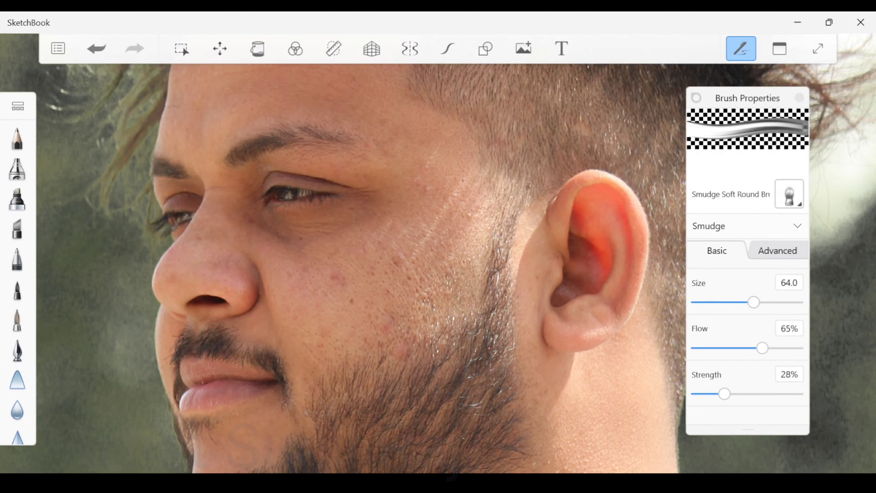
# Duplicate the portrait photo layer from the Layer Editor.
pyautogui.click(780, 48)
pyautogui.click(761, 269)
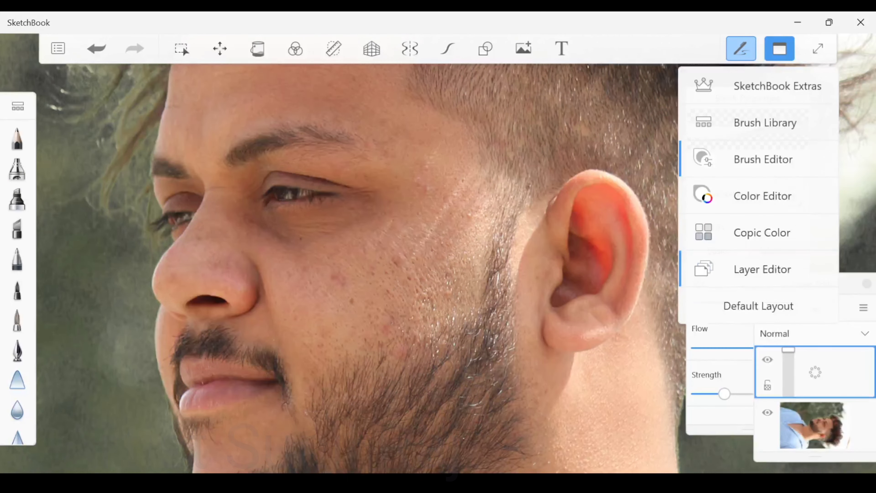
pyautogui.click(833, 371)
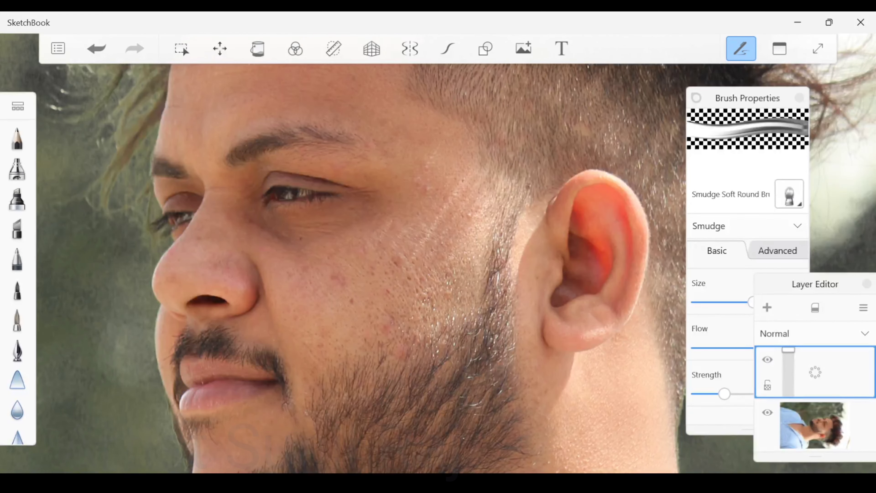
pyautogui.click(815, 417)
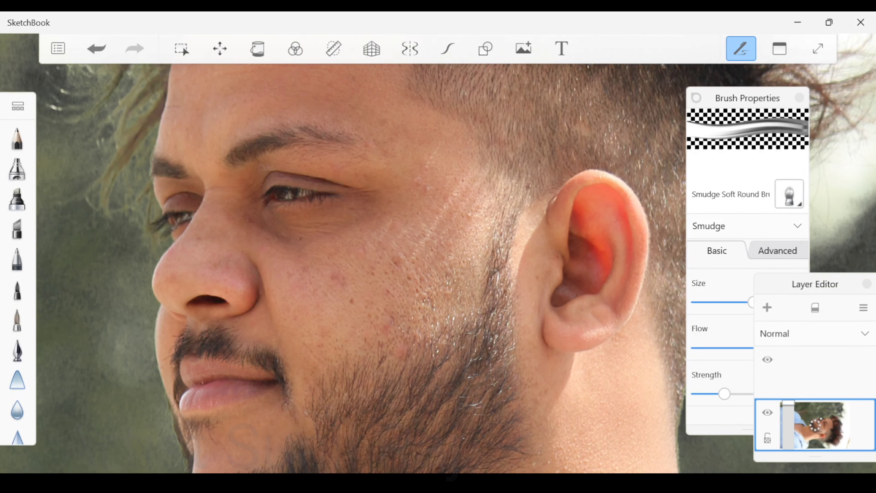
pyautogui.click(816, 425)
pyautogui.click(863, 308)
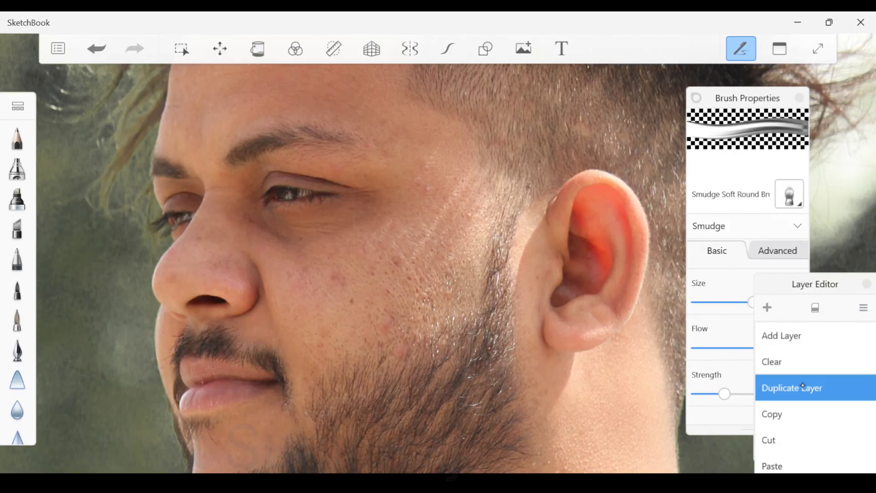
pyautogui.click(792, 388)
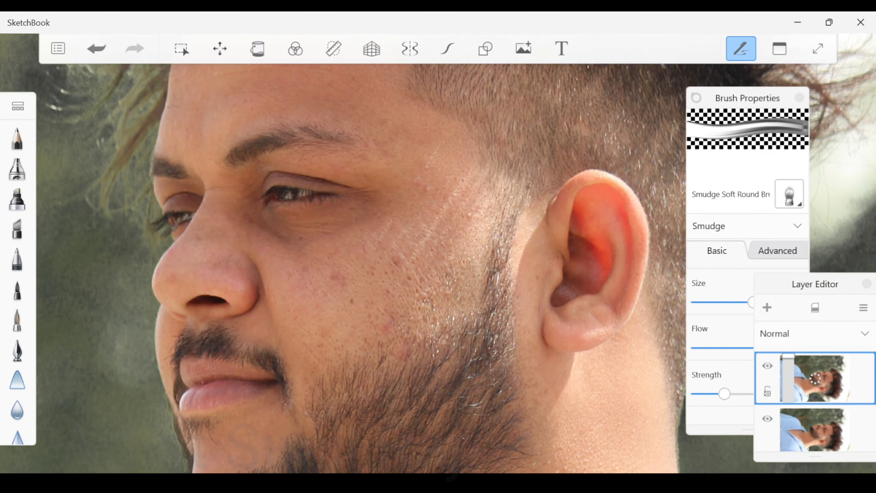
# Try smudging the skin on the upper cheek with the soft round brush at size 25.3 and flow 23%.
pyautogui.click(17, 106)
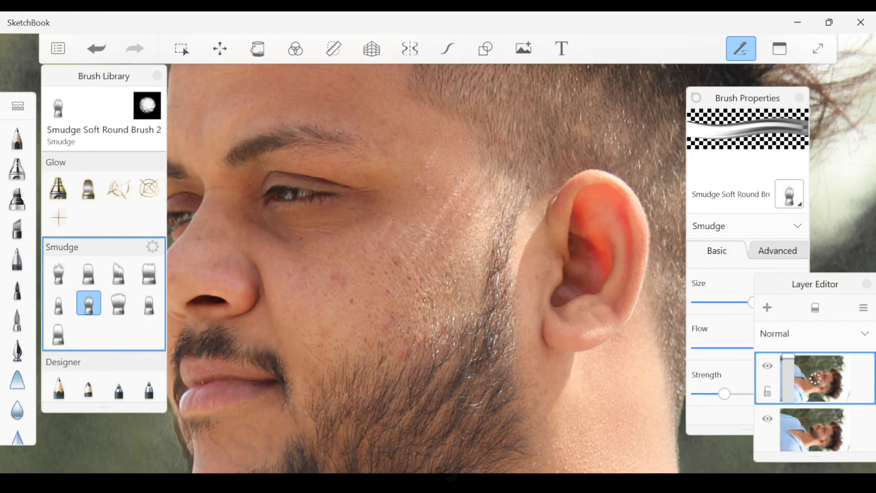
pyautogui.moveTo(747, 98); pyautogui.dragTo(674, 96)
pyautogui.moveTo(689, 347); pyautogui.dragTo(648, 358)
pyautogui.moveTo(682, 301); pyautogui.dragTo(649, 301)
pyautogui.click(867, 283)
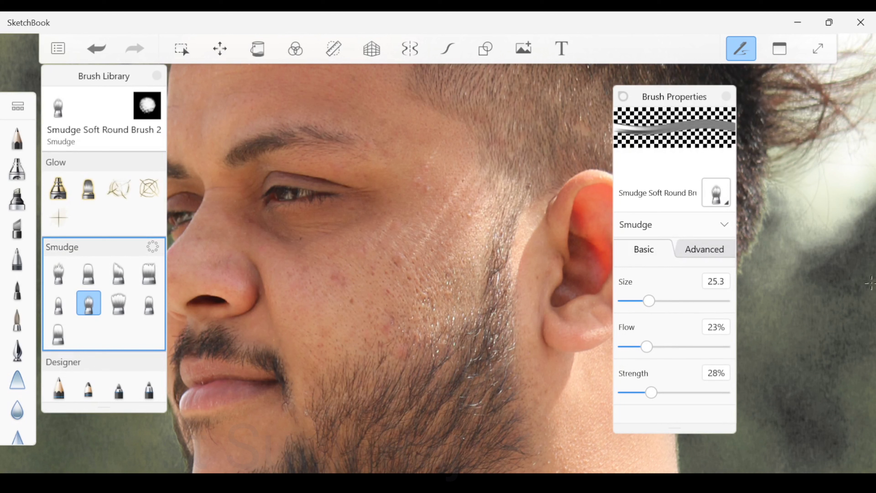
pyautogui.moveTo(655, 99)
pyautogui.mouseDown()
pyautogui.moveTo(654, 107)
pyautogui.moveTo(785, 119)
pyautogui.mouseUp()
pyautogui.moveTo(380, 290); pyautogui.dragTo(408, 255)
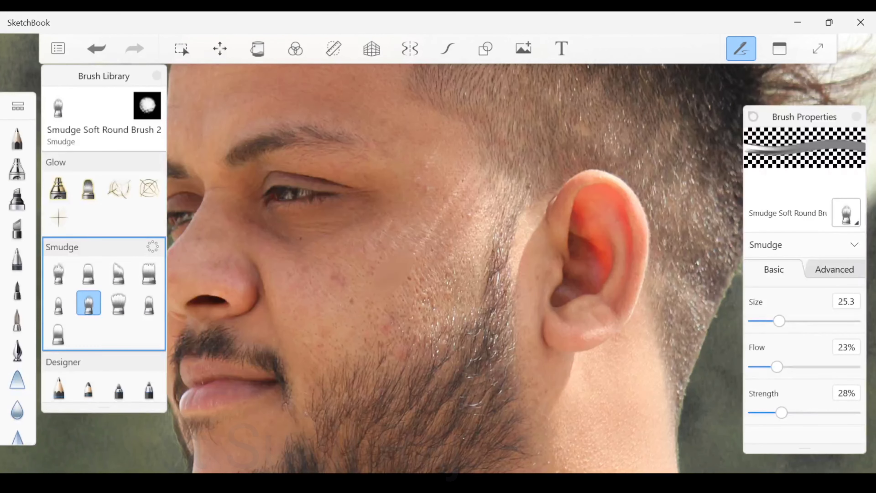
# Set the soft round smudge brush to size 19.0 and flow 5%, and undo the cheek smudge.
pyautogui.moveTo(779, 322); pyautogui.dragTo(774, 321)
pyautogui.moveTo(777, 367); pyautogui.dragTo(759, 368)
pyautogui.hotkey('ctrl', 'z')
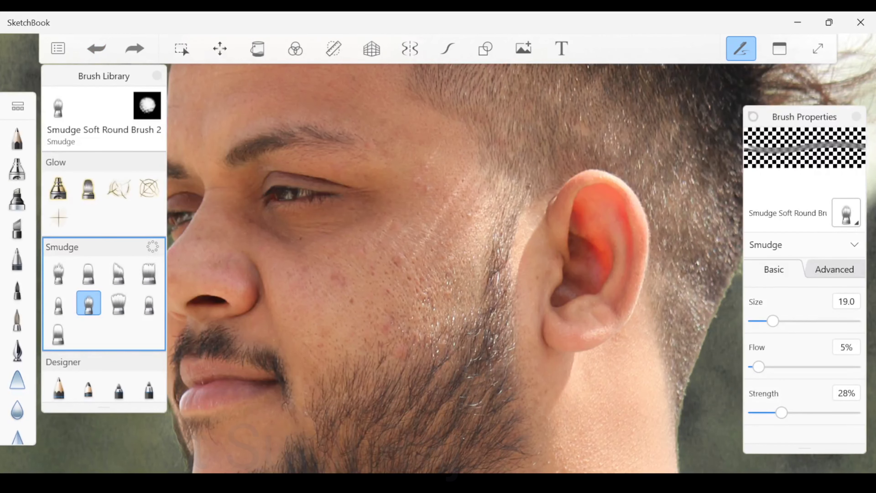
# Smudge the cheek skin above the beard with the soft round brush, enlarging its size to 42.0.
pyautogui.click(157, 75)
pyautogui.moveTo(387, 292); pyautogui.dragTo(378, 290)
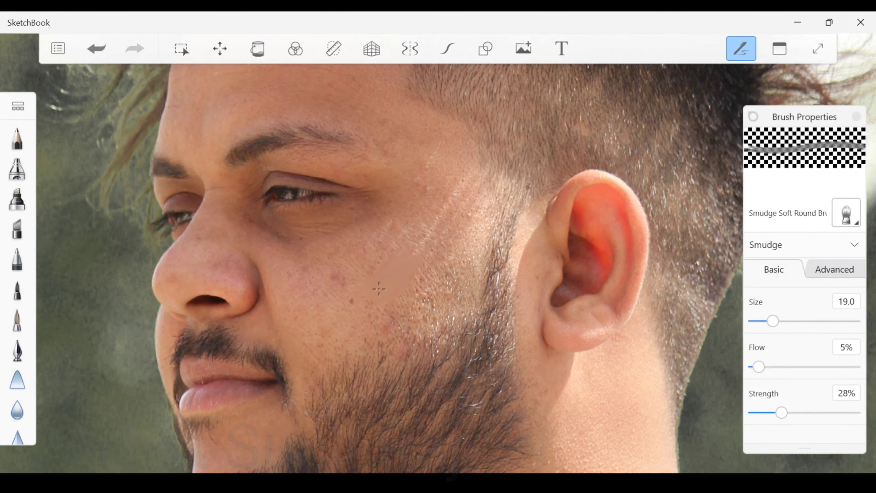
pyautogui.moveTo(773, 321)
pyautogui.mouseDown()
pyautogui.moveTo(804, 323)
pyautogui.moveTo(797, 321)
pyautogui.mouseUp()
pyautogui.moveTo(421, 280)
pyautogui.mouseDown()
pyautogui.moveTo(392, 315)
pyautogui.moveTo(462, 301)
pyautogui.moveTo(401, 330)
pyautogui.mouseUp()
# Lower the brush strength to 7% and flow to 3% while blending the upper cheek and the skin above the beard edge.
pyautogui.moveTo(782, 413); pyautogui.dragTo(761, 413)
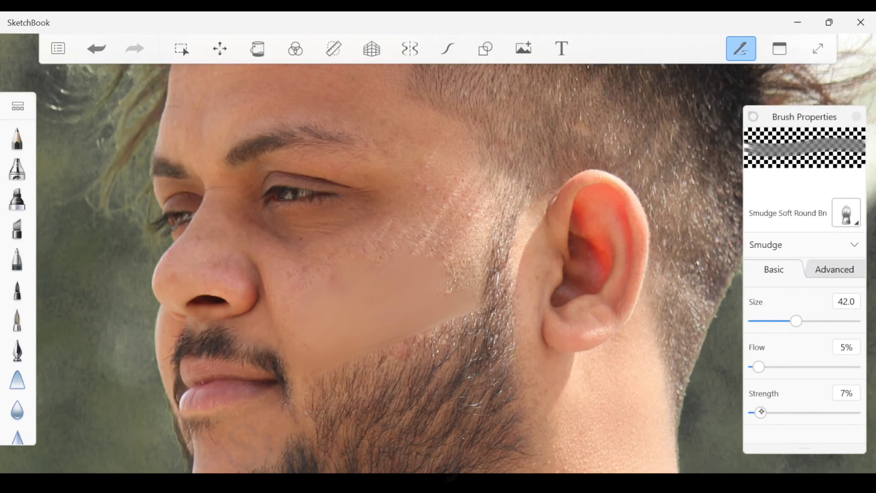
pyautogui.moveTo(411, 227); pyautogui.dragTo(450, 257)
pyautogui.moveTo(448, 323); pyautogui.dragTo(441, 327)
pyautogui.moveTo(759, 366); pyautogui.dragTo(756, 366)
pyautogui.moveTo(370, 235); pyautogui.dragTo(397, 220)
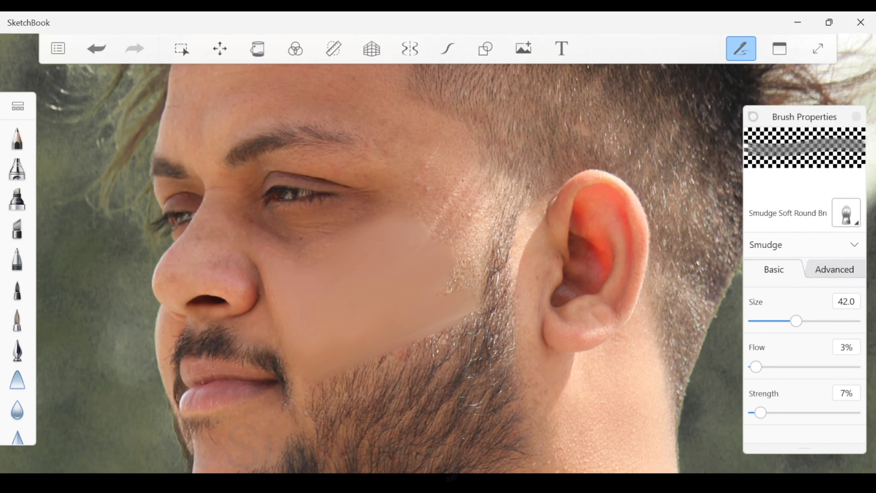
# Smooth the skin below the near eye and along the cheek beside the sideburn.
pyautogui.moveTo(318, 249); pyautogui.dragTo(288, 264)
pyautogui.moveTo(459, 272); pyautogui.dragTo(445, 292)
pyautogui.moveTo(461, 245)
pyautogui.mouseDown()
pyautogui.moveTo(423, 169)
pyautogui.moveTo(472, 271)
pyautogui.mouseUp()
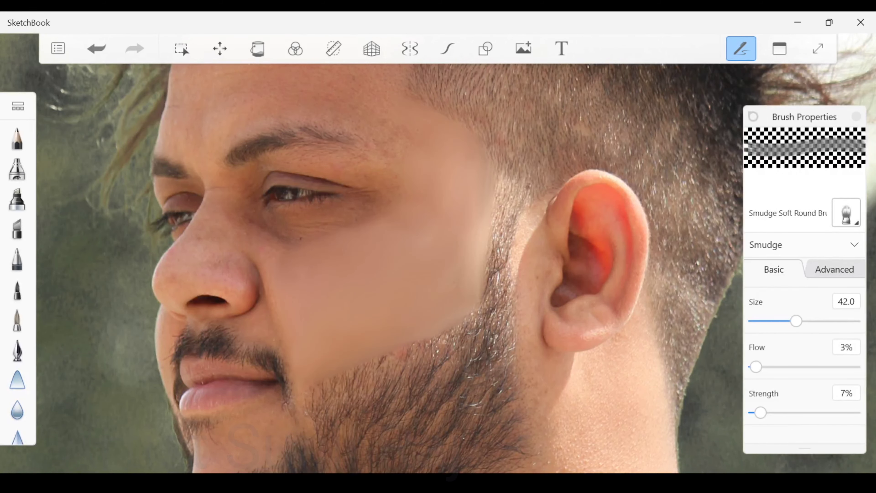
# Smooth the temple and the sideburn edge of the cheek, and blend the forehead skin up to the hairline.
pyautogui.moveTo(472, 238); pyautogui.dragTo(464, 210)
pyautogui.scroll(-3, 438, 253)
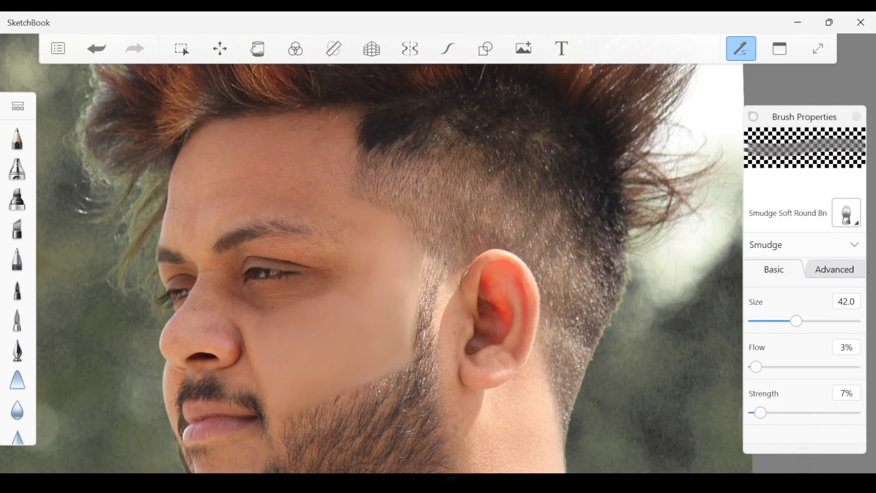
pyautogui.moveTo(407, 334); pyautogui.dragTo(409, 307)
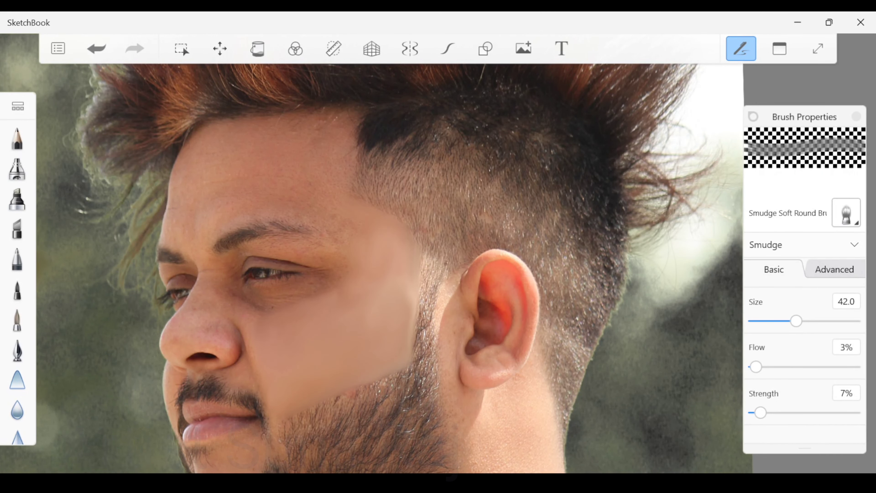
pyautogui.moveTo(169, 191); pyautogui.dragTo(169, 205)
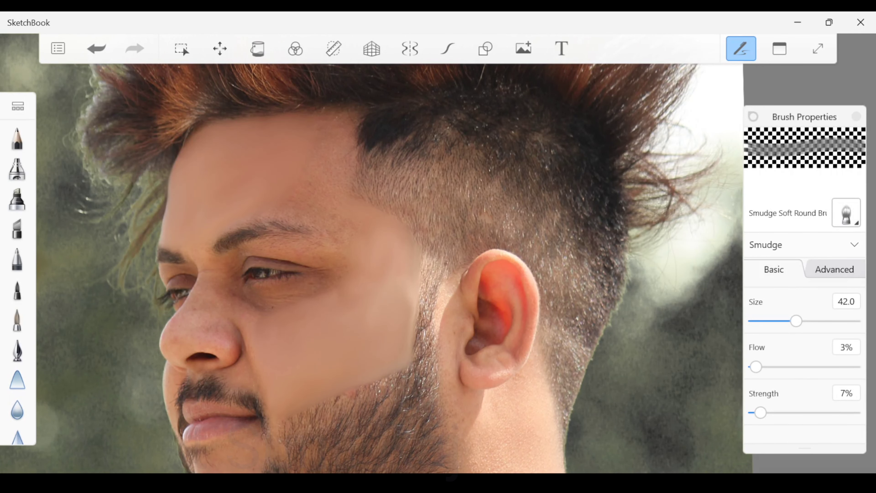
pyautogui.moveTo(347, 116); pyautogui.dragTo(347, 192)
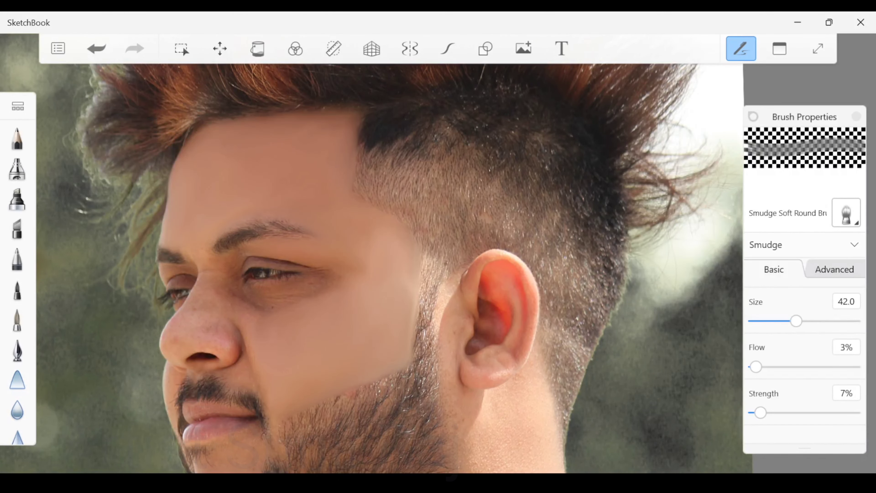
# Set the brush size to 21.4 and smooth the nose and the skin between the nose and near eye.
pyautogui.scroll(3, 276, 268)
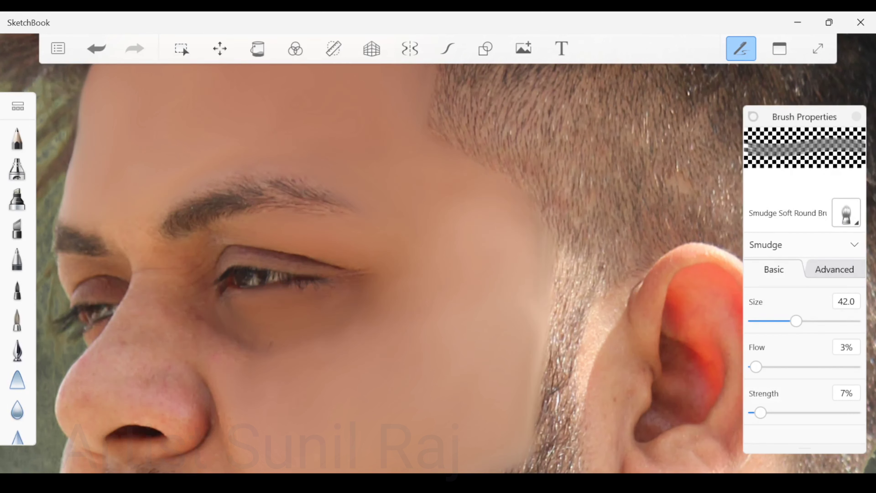
pyautogui.moveTo(796, 321); pyautogui.dragTo(775, 321)
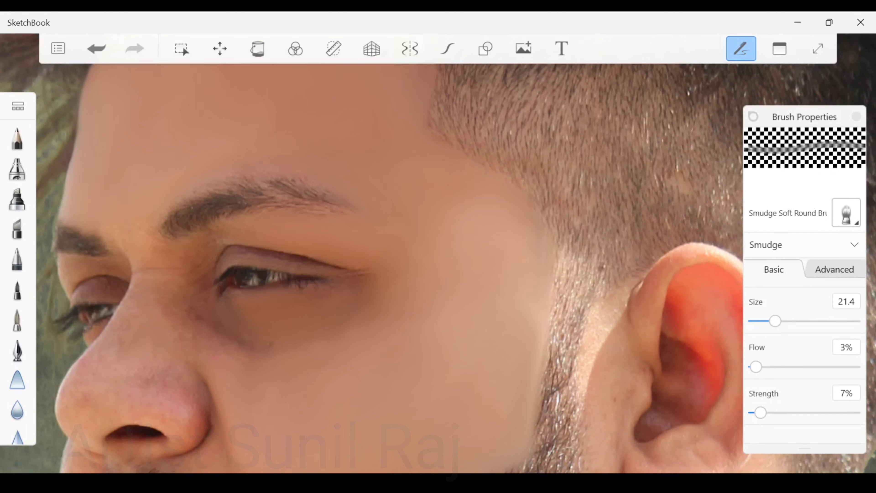
pyautogui.moveTo(138, 380); pyautogui.dragTo(183, 400)
pyautogui.moveTo(186, 327); pyautogui.dragTo(218, 342)
pyautogui.moveTo(188, 409)
pyautogui.mouseDown()
pyautogui.moveTo(161, 433)
pyautogui.moveTo(196, 421)
pyautogui.mouseUp()
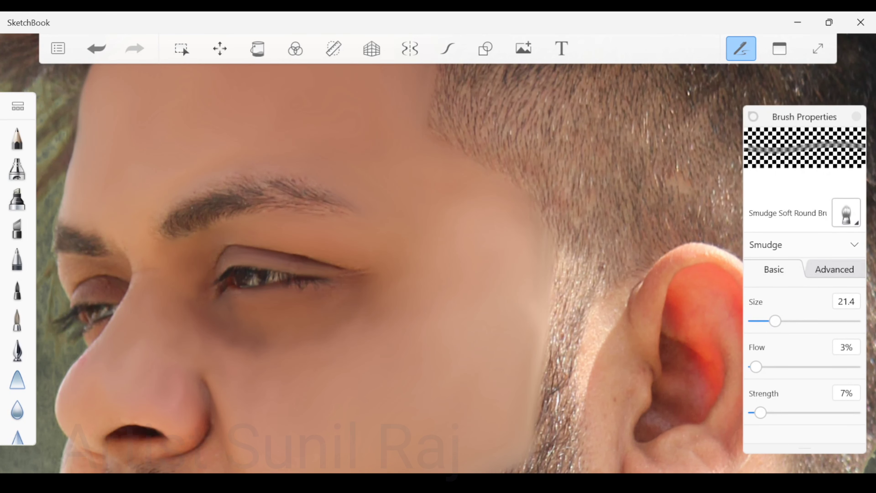
# Smudge the skin around the nostril's outer edge and smooth the far eye's upper lid.
pyautogui.scroll(-4, 471, 225)
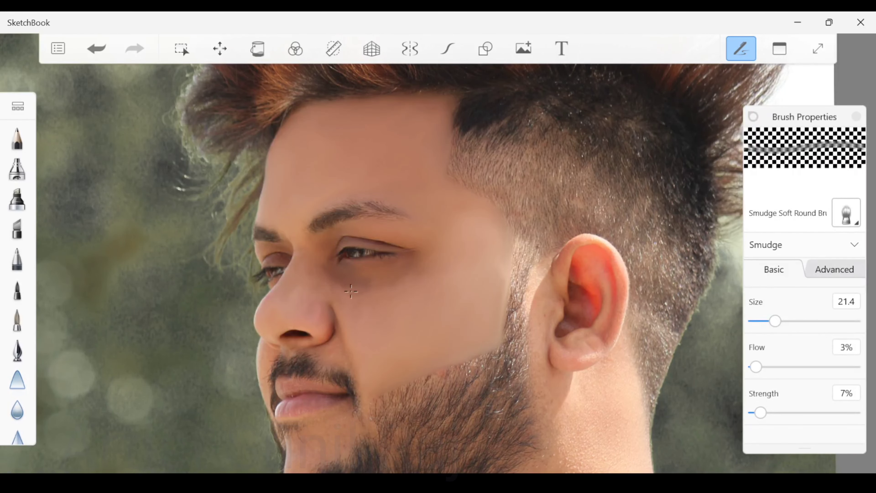
pyautogui.scroll(5, 438, 252)
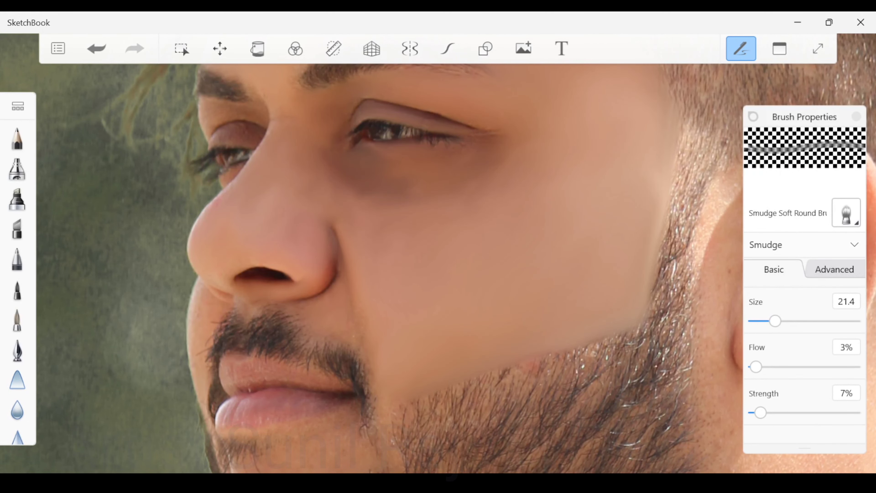
pyautogui.moveTo(339, 273); pyautogui.dragTo(317, 299)
pyautogui.scroll(3, 439, 252)
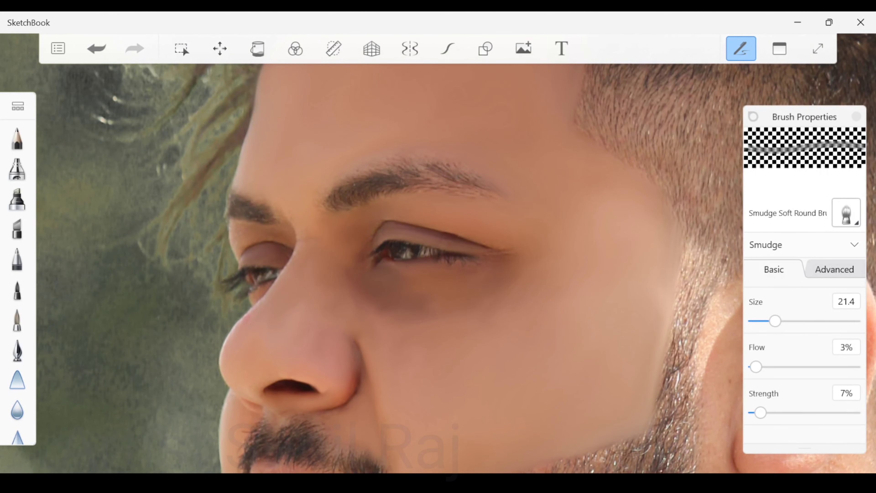
pyautogui.moveTo(241, 226)
pyautogui.mouseDown()
pyautogui.moveTo(260, 233)
pyautogui.moveTo(270, 257)
pyautogui.mouseUp()
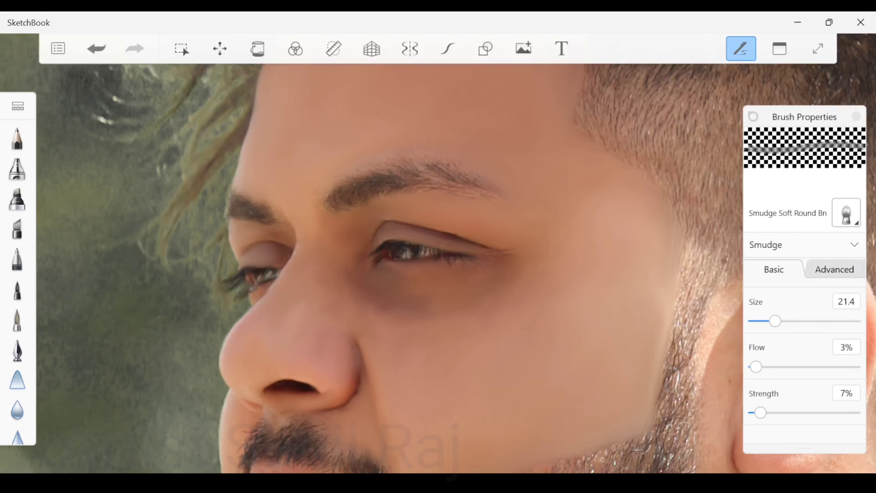
# Blend the skin between the corner of the mouth and the front edge of the beard.
pyautogui.scroll(-3, 393, 194)
pyautogui.scroll(-2, 438, 236)
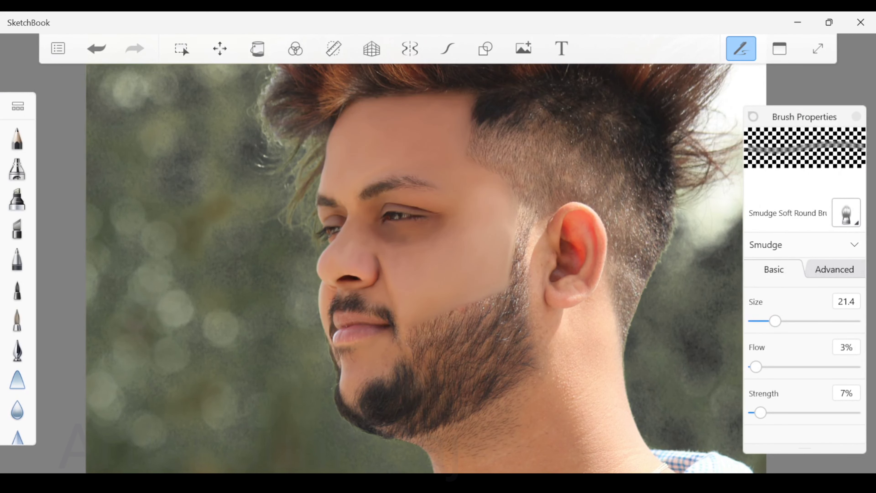
pyautogui.scroll(3, 396, 406)
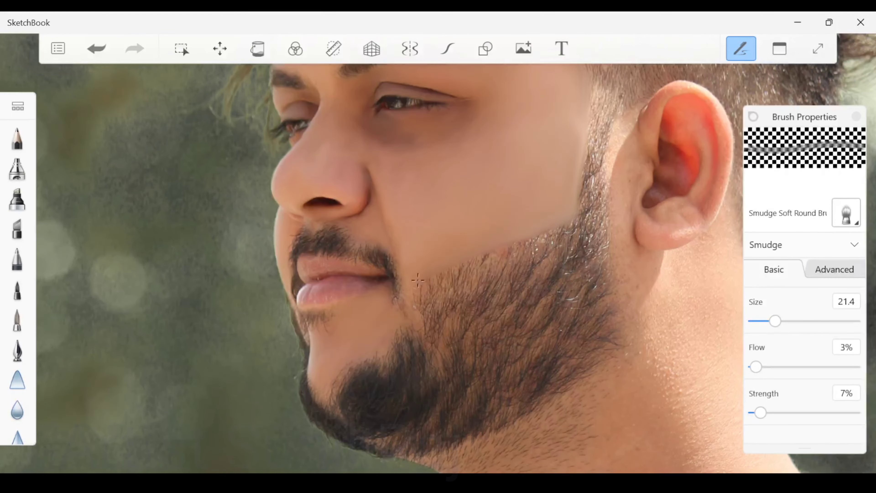
pyautogui.moveTo(415, 323); pyautogui.dragTo(416, 336)
# Set the brush size to 93.5 and smooth the neck skin below the beard and ear.
pyautogui.scroll(-3, 438, 270)
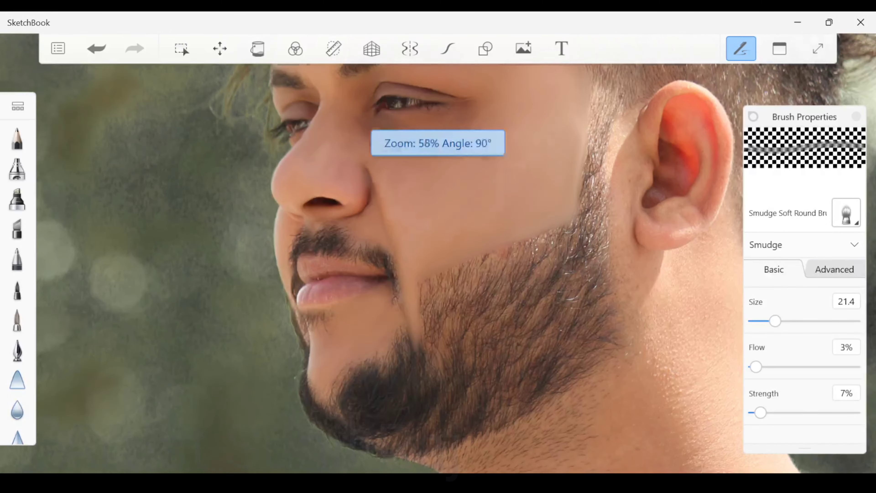
pyautogui.hscroll(4, 439, 270)
pyautogui.scroll(2, 439, 269)
pyautogui.moveTo(775, 321); pyautogui.dragTo(826, 321)
pyautogui.moveTo(433, 352)
pyautogui.mouseDown()
pyautogui.moveTo(419, 378)
pyautogui.moveTo(417, 340)
pyautogui.moveTo(450, 406)
pyautogui.moveTo(445, 394)
pyautogui.moveTo(402, 381)
pyautogui.moveTo(425, 330)
pyautogui.mouseUp()
pyautogui.moveTo(459, 402); pyautogui.dragTo(471, 460)
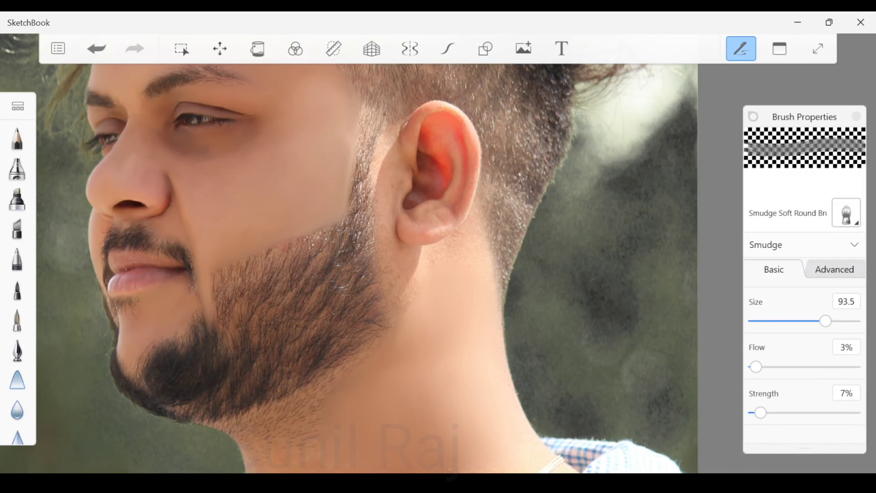
# Smooth the skin between sideburn and ear at size 20.5, and blend the ear's upper rim at size 26.9.
pyautogui.moveTo(826, 321)
pyautogui.mouseDown()
pyautogui.moveTo(767, 323)
pyautogui.moveTo(775, 322)
pyautogui.mouseUp()
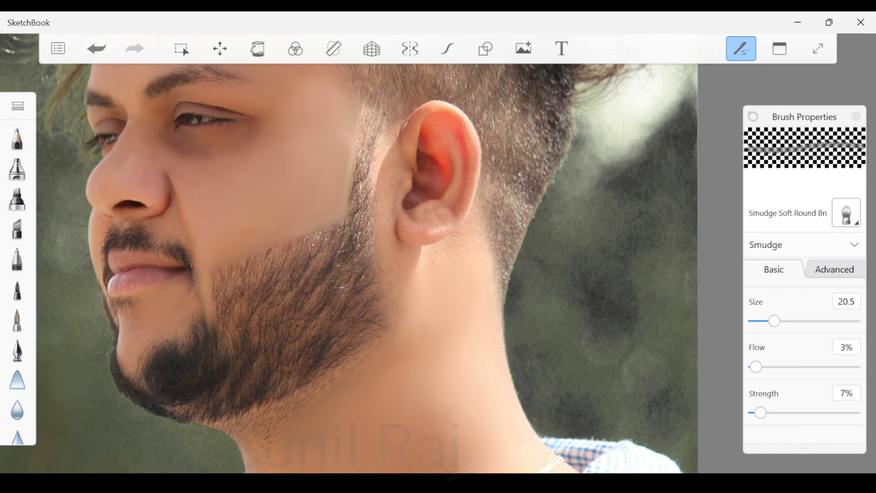
pyautogui.moveTo(390, 148); pyautogui.dragTo(384, 156)
pyautogui.moveTo(375, 190); pyautogui.dragTo(374, 201)
pyautogui.moveTo(398, 229); pyautogui.dragTo(415, 271)
pyautogui.moveTo(775, 320); pyautogui.dragTo(780, 321)
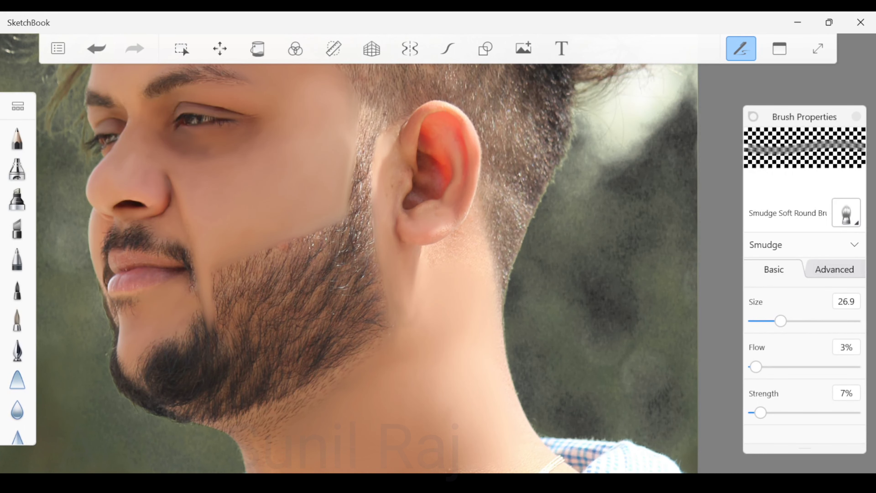
pyautogui.moveTo(451, 108); pyautogui.dragTo(465, 121)
# Enlarge the brush to size 57.4 and smooth the lower neck and the skin beside the necklace.
pyautogui.scroll(-3, 549, 126)
pyautogui.press(']')
pyautogui.press(']')
pyautogui.press(']')
pyautogui.press(']')
pyautogui.press(']')
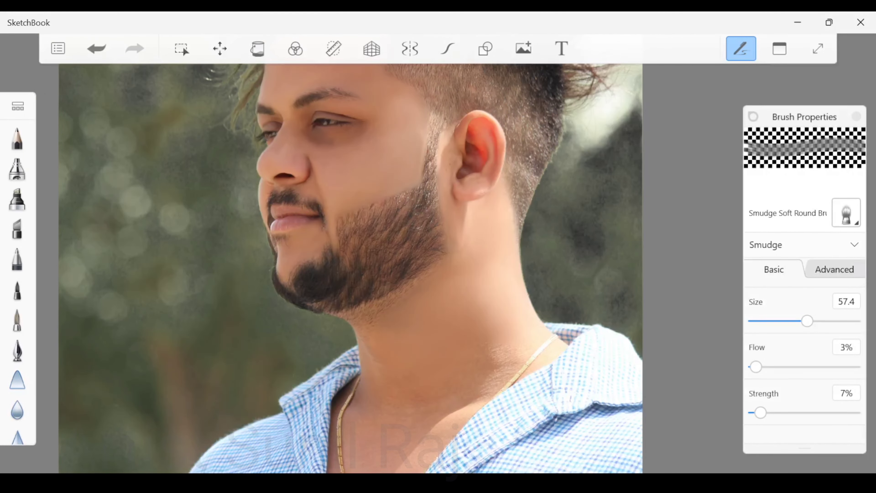
pyautogui.moveTo(494, 350)
pyautogui.mouseDown()
pyautogui.moveTo(500, 359)
pyautogui.moveTo(468, 405)
pyautogui.moveTo(443, 420)
pyautogui.mouseUp()
pyautogui.moveTo(360, 399); pyautogui.dragTo(351, 407)
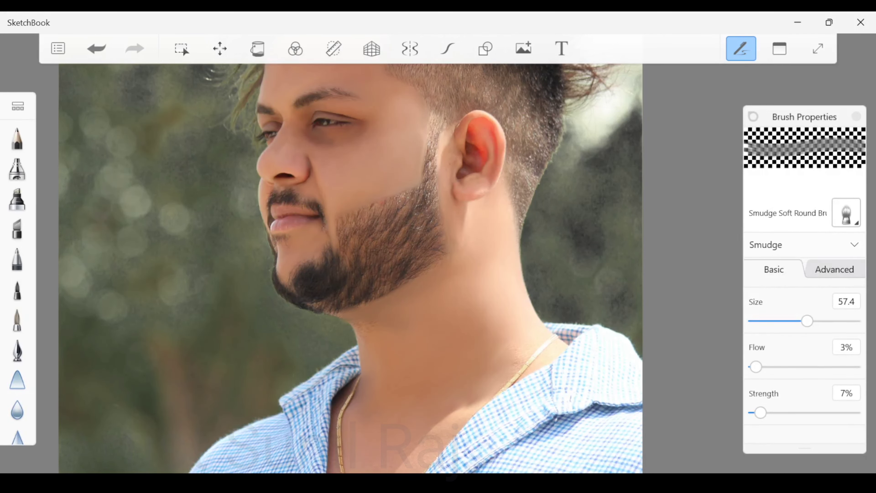
# Blend the neck skin from below the jaw down to the shirt collar.
pyautogui.moveTo(358, 334); pyautogui.dragTo(358, 342)
pyautogui.moveTo(473, 284); pyautogui.dragTo(463, 297)
pyautogui.moveTo(496, 322)
pyautogui.mouseDown()
pyautogui.moveTo(478, 316)
pyautogui.moveTo(501, 351)
pyautogui.moveTo(498, 328)
pyautogui.moveTo(524, 355)
pyautogui.mouseUp()
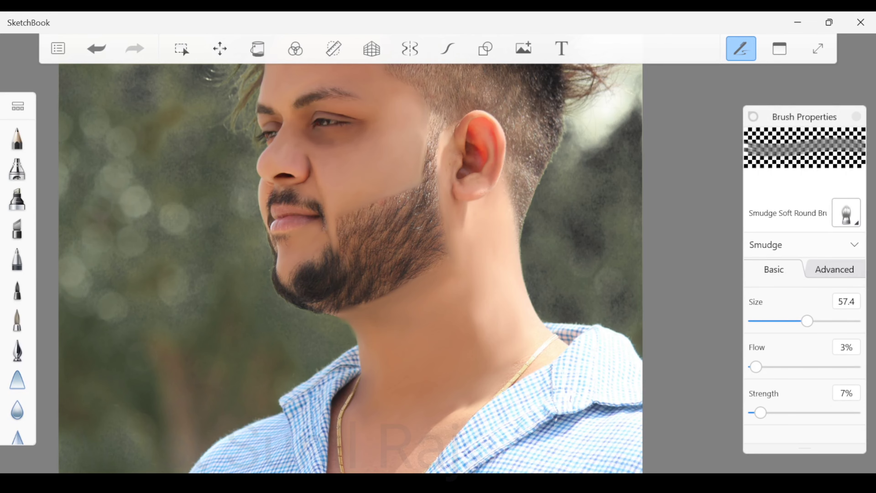
pyautogui.moveTo(509, 362); pyautogui.dragTo(521, 356)
# Reduce the brush size to 9.4 and smudge the upper and lower lips to soften their texture.
pyautogui.scroll(-4, 455, 297)
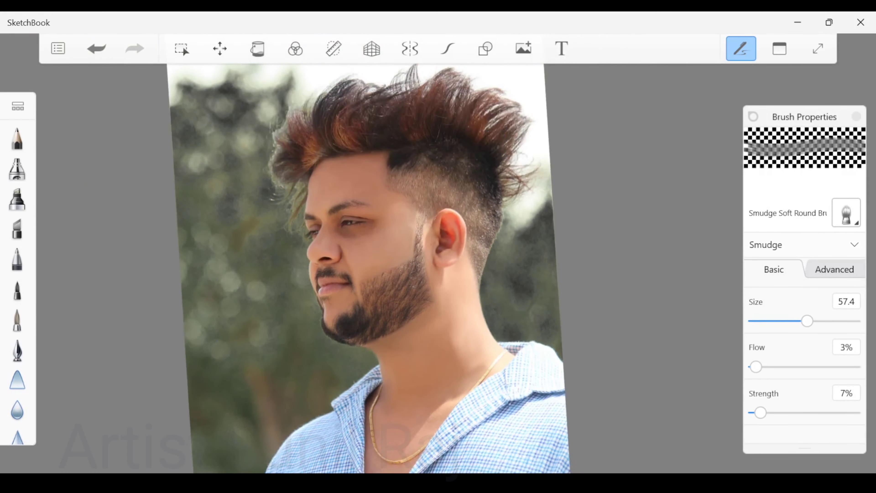
pyautogui.scroll(6, 414, 259)
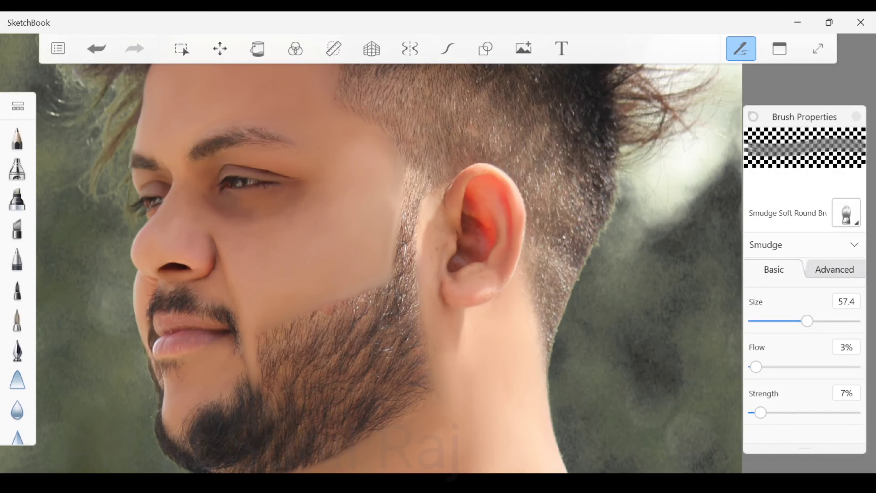
pyautogui.moveTo(808, 321); pyautogui.dragTo(763, 321)
pyautogui.scroll(4, 131, 341)
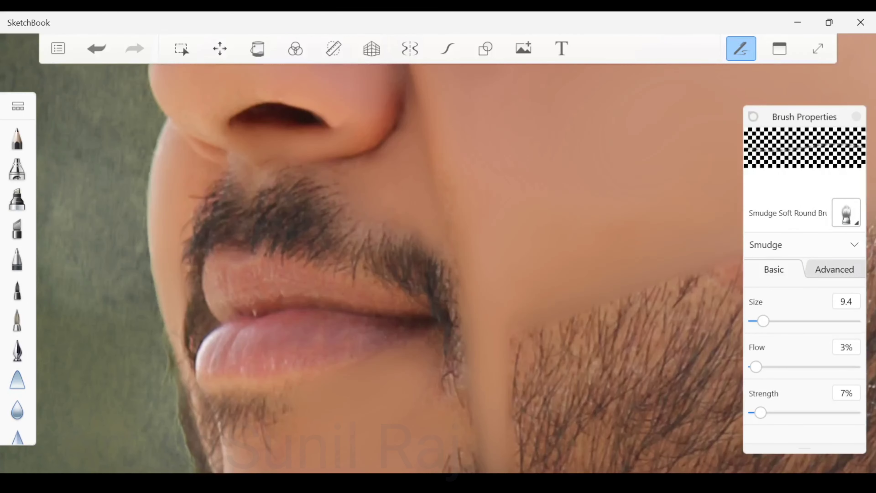
pyautogui.moveTo(245, 324); pyautogui.dragTo(202, 356)
pyautogui.moveTo(256, 304); pyautogui.dragTo(284, 294)
pyautogui.moveTo(218, 297); pyautogui.dragTo(232, 301)
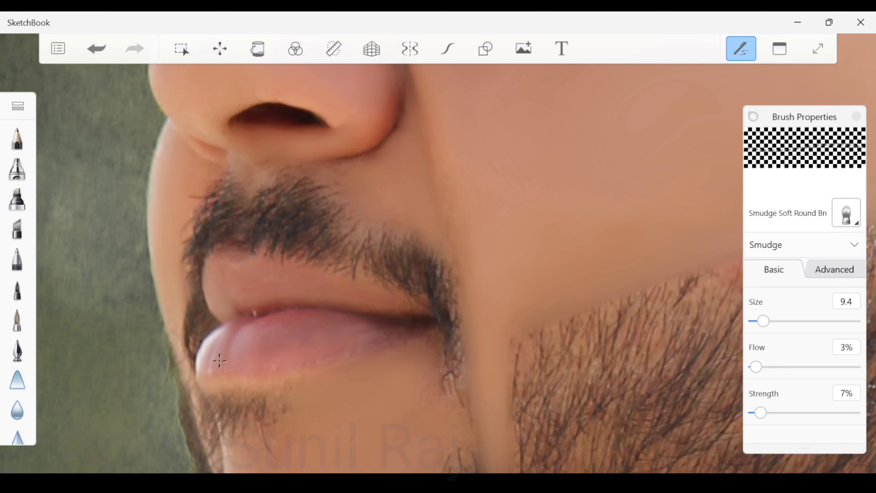
# Blend the lower lip near the mouth corner and smudge the drooping end of the moustache downward.
pyautogui.moveTo(373, 331); pyautogui.dragTo(389, 327)
pyautogui.moveTo(445, 363); pyautogui.dragTo(448, 380)
pyautogui.moveTo(450, 338); pyautogui.dragTo(461, 387)
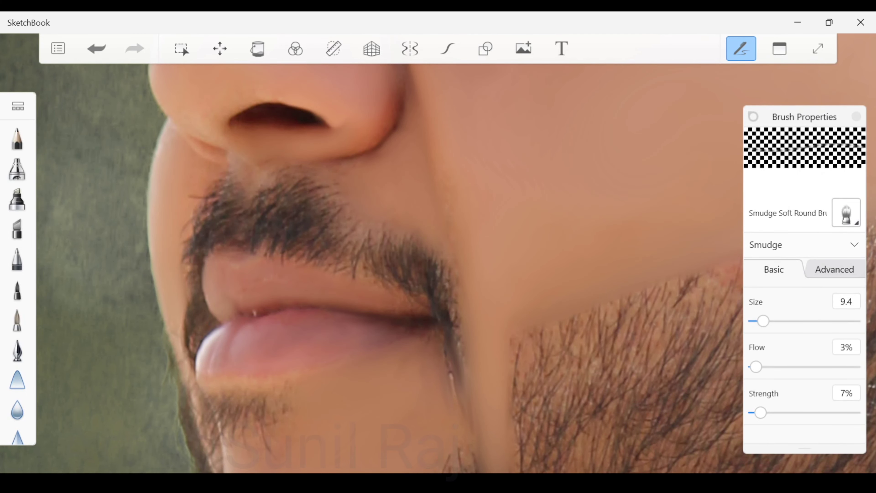
# Switch to the Smudge Coarse Angular Brush and undo a test smudge on the front hair.
pyautogui.scroll(-6, 314, 314)
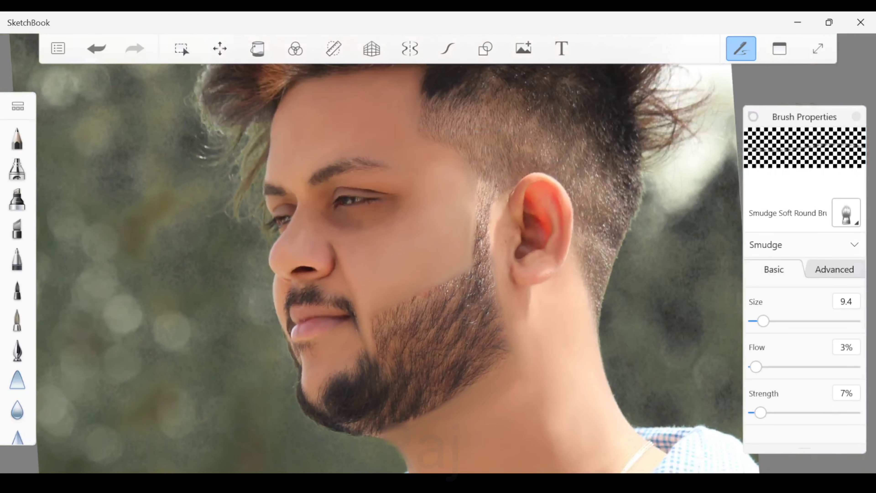
pyautogui.scroll(5, 479, 155)
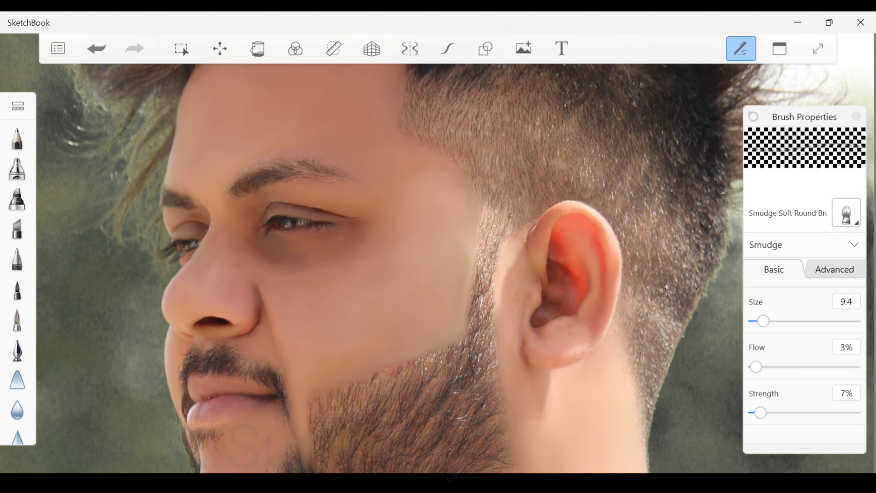
pyautogui.scroll(-5, 439, 252)
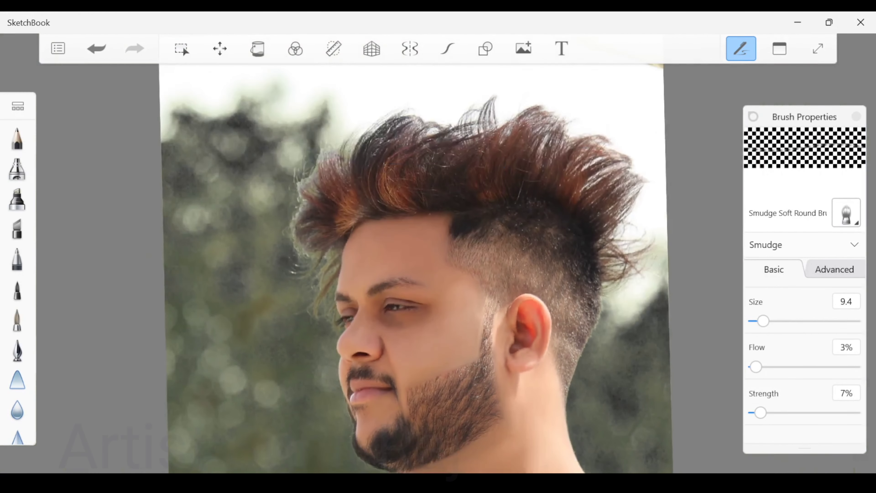
pyautogui.scroll(3, 481, 260)
pyautogui.click(17, 106)
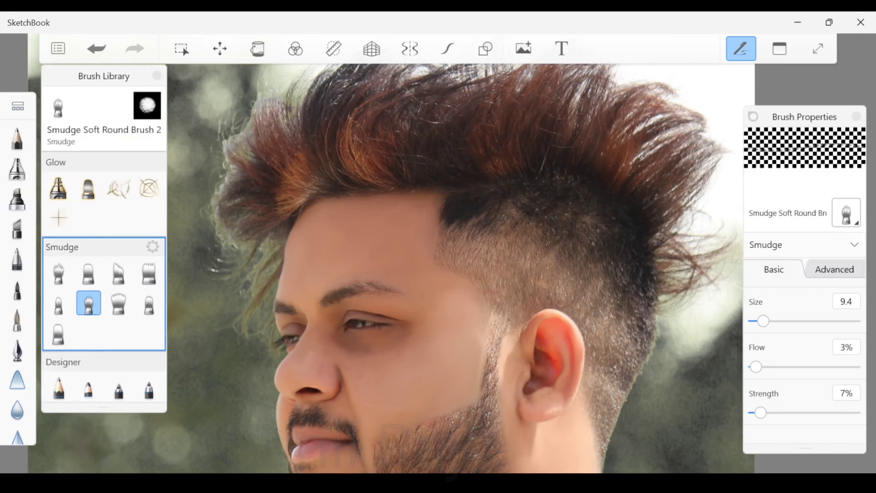
pyautogui.click(121, 273)
pyautogui.click(374, 181)
pyautogui.hotkey('ctrl', 'z')
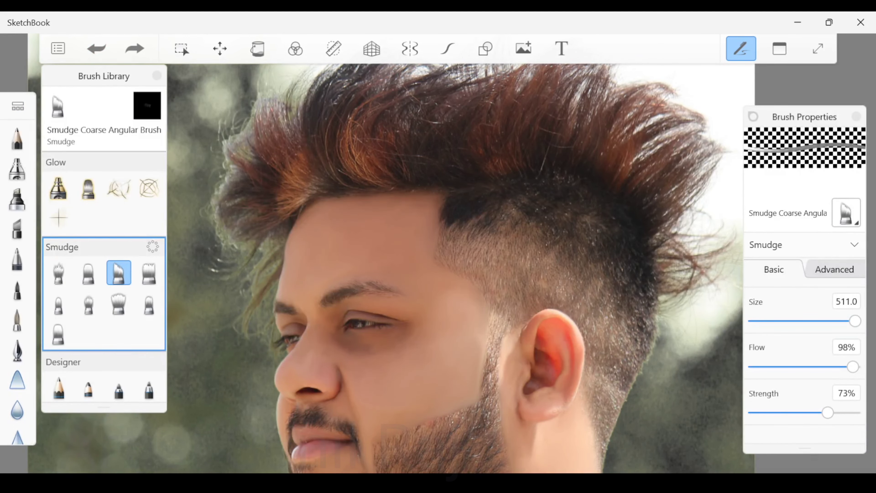
# Smudge the reddish front hair at brush size 29.1, lowering the flow to 18% and enlarging the brush to 42.6.
pyautogui.moveTo(855, 321); pyautogui.dragTo(783, 321)
pyautogui.moveTo(351, 147); pyautogui.dragTo(351, 159)
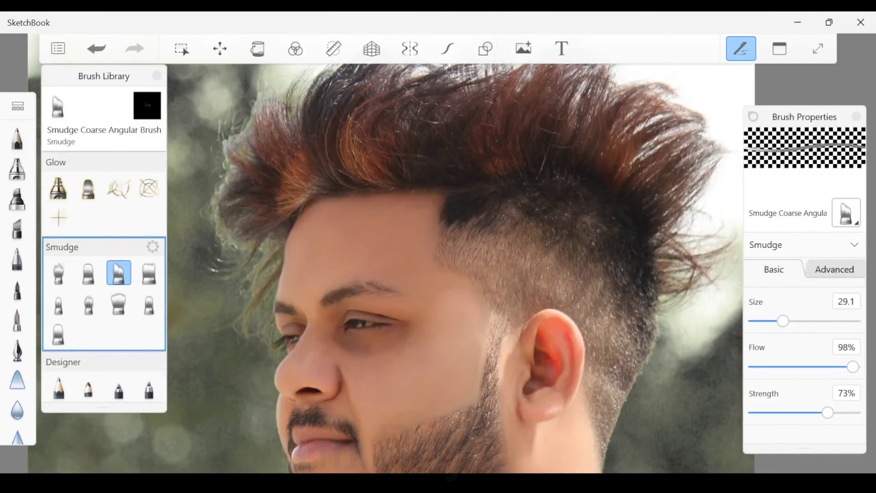
pyautogui.moveTo(363, 115); pyautogui.dragTo(360, 161)
pyautogui.moveTo(853, 366); pyautogui.dragTo(773, 367)
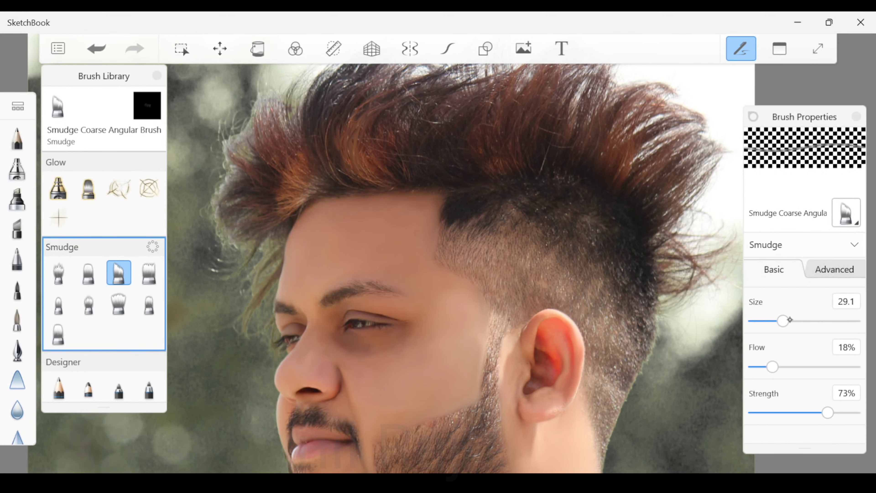
pyautogui.moveTo(784, 321); pyautogui.dragTo(796, 321)
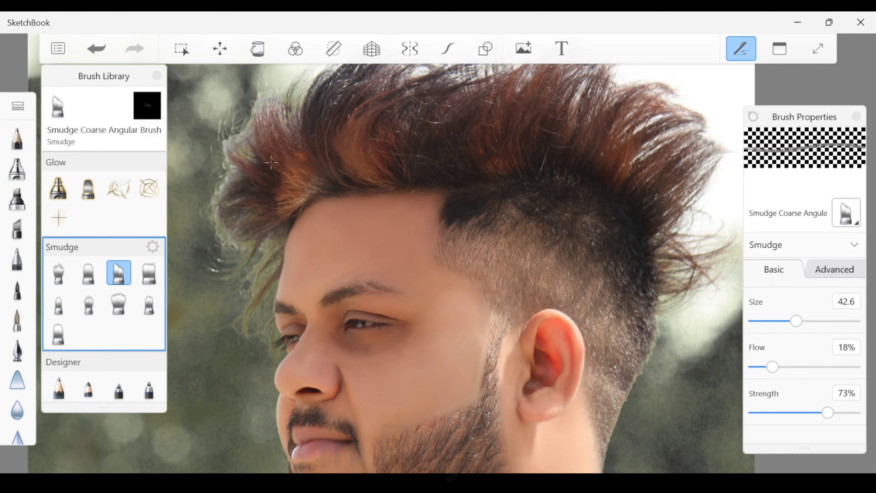
pyautogui.moveTo(271, 162); pyautogui.dragTo(293, 172)
# Reduce the brush size to 10.0 and smudge the drooping end of the moustache beside the mouth corner.
pyautogui.scroll(-3, 439, 268)
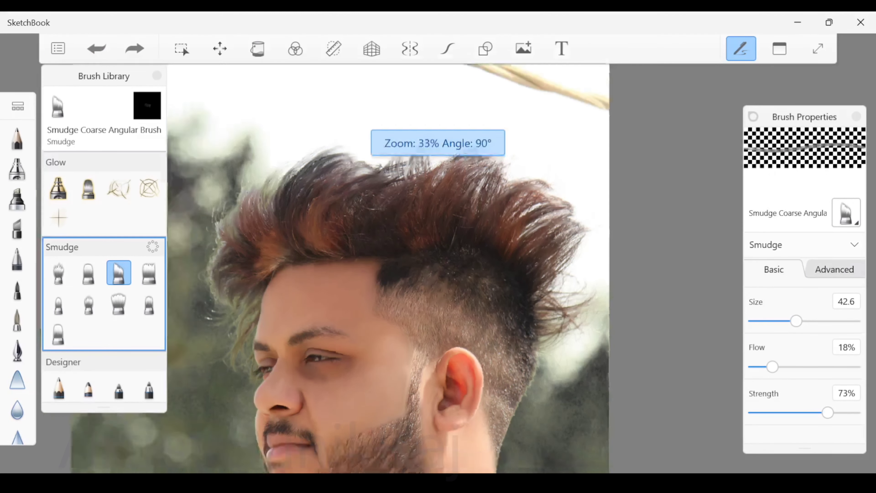
pyautogui.scroll(-2, 373, 268)
pyautogui.scroll(3, 359, 393)
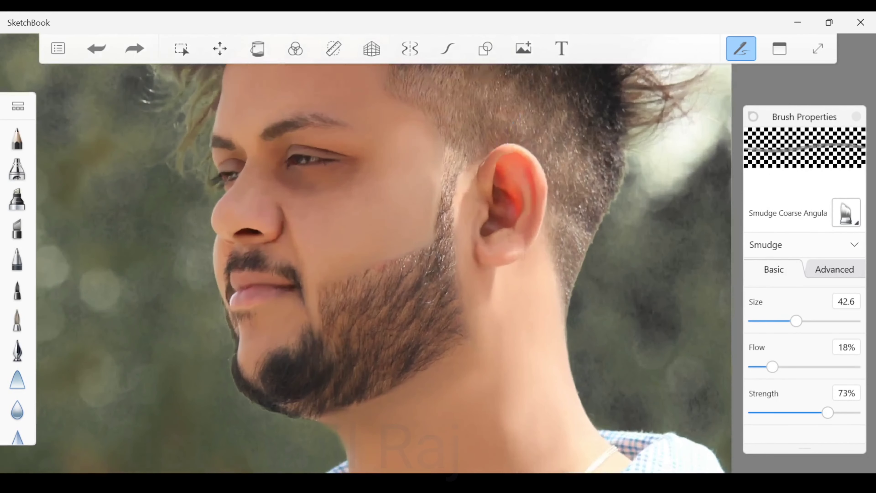
pyautogui.click(300, 283)
pyautogui.hotkey('ctrl', 'z')
pyautogui.moveTo(797, 321); pyautogui.dragTo(764, 320)
pyautogui.click(300, 290)
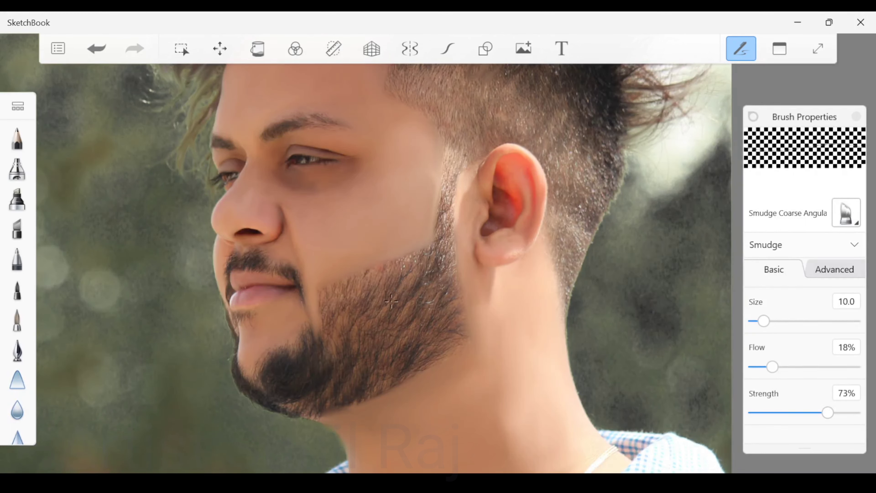
# Enlarge the brush to 25.2, raise the flow to 23% and smudge the beard hair along the jaw.
pyautogui.press(']')
pyautogui.press(']')
pyautogui.press(']')
pyautogui.moveTo(774, 321); pyautogui.dragTo(779, 321)
pyautogui.moveTo(773, 367); pyautogui.dragTo(777, 367)
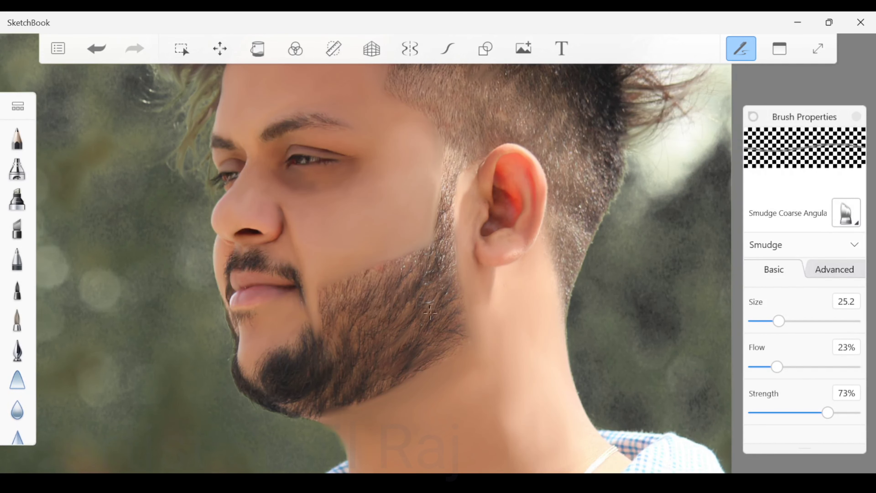
# Smudge the sideburn in front of the ear downward along the edge of the cheek.
pyautogui.scroll(-2, 550, 277)
pyautogui.scroll(2, 550, 262)
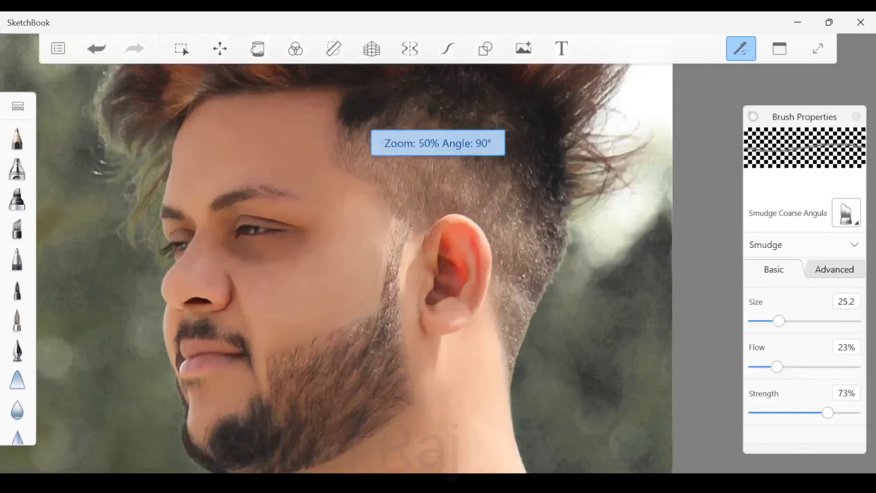
pyautogui.moveTo(362, 230)
pyautogui.mouseDown()
pyautogui.moveTo(358, 348)
pyautogui.moveTo(374, 339)
pyautogui.moveTo(331, 359)
pyautogui.mouseUp()
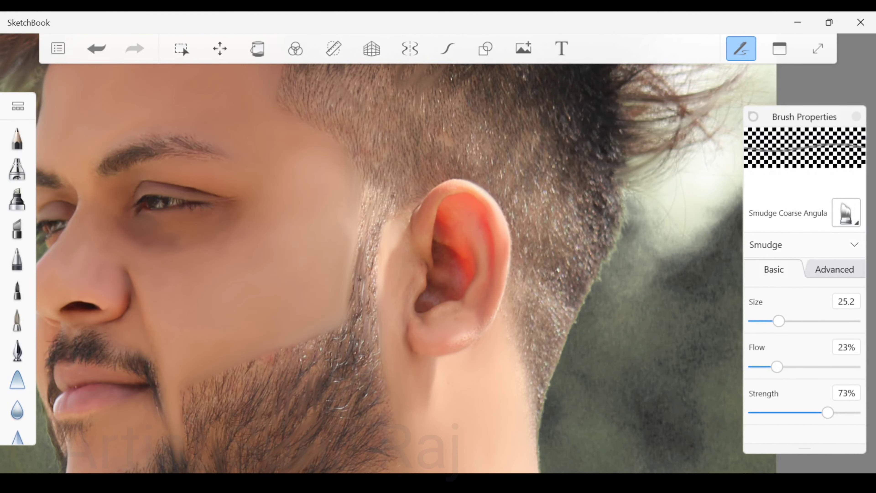
pyautogui.moveTo(379, 216)
pyautogui.mouseDown()
pyautogui.moveTo(367, 186)
pyautogui.moveTo(366, 215)
pyautogui.moveTo(377, 192)
pyautogui.moveTo(382, 204)
pyautogui.mouseUp()
pyautogui.moveTo(361, 242)
pyautogui.mouseDown()
pyautogui.moveTo(350, 299)
pyautogui.moveTo(363, 203)
pyautogui.moveTo(344, 316)
pyautogui.mouseUp()
# Reduce the smudge brush size to 3.4 for close-up work on the face.
pyautogui.scroll(-6, 439, 265)
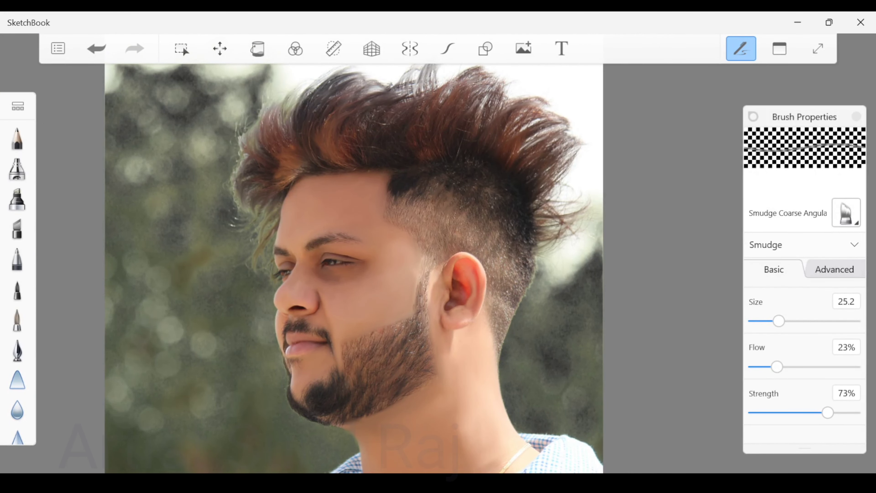
pyautogui.scroll(-4, 438, 266)
pyautogui.scroll(4, 439, 266)
pyautogui.scroll(-2, 438, 265)
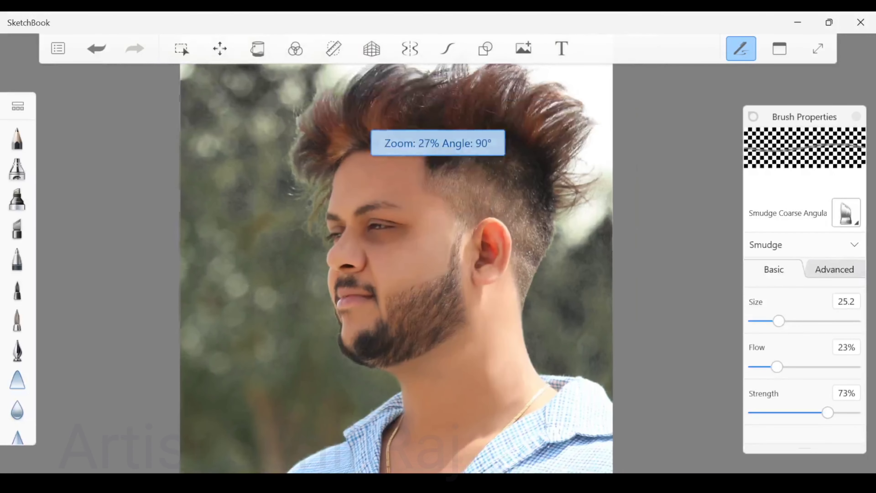
pyautogui.scroll(6, 414, 228)
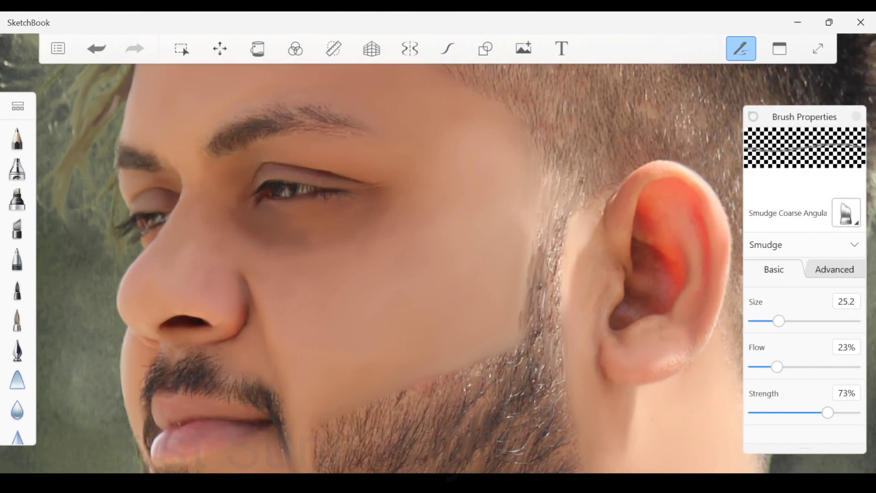
pyautogui.moveTo(779, 321); pyautogui.dragTo(757, 321)
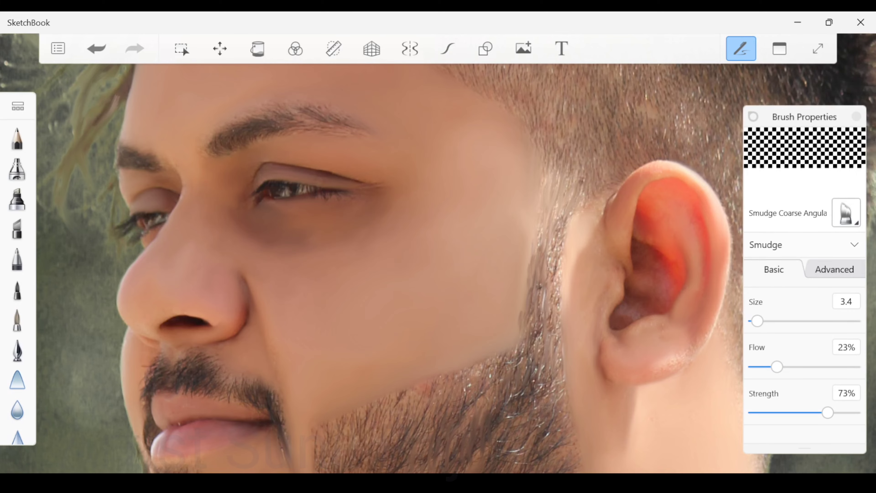
# Show the layer editor and add an empty layer beneath the portrait layer.
pyautogui.scroll(-6, 328, 177)
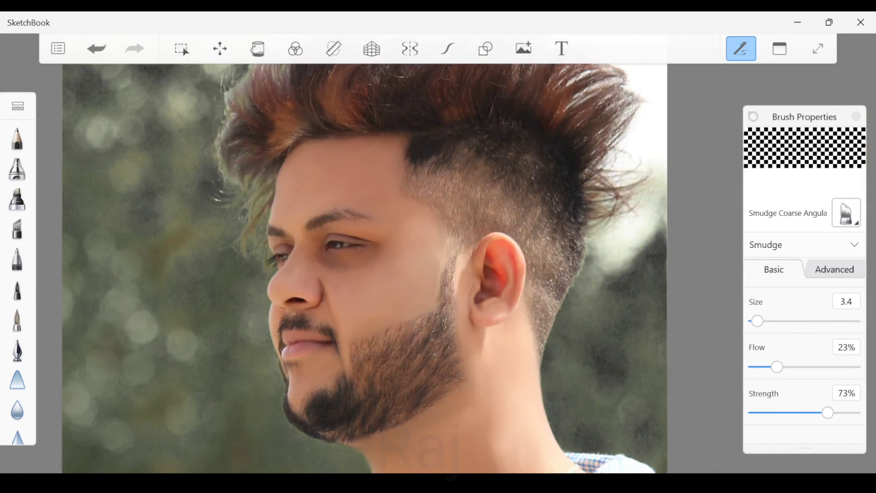
pyautogui.scroll(-3, 364, 269)
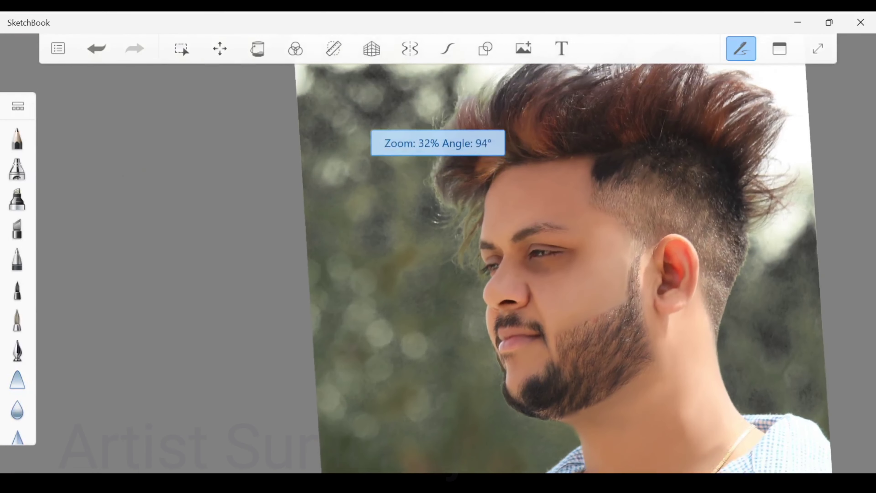
pyautogui.scroll(-3, 571, 269)
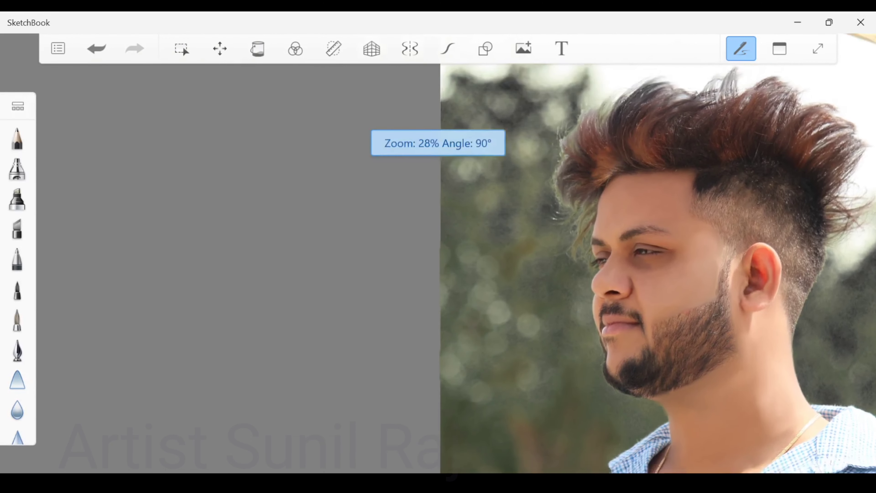
pyautogui.scroll(1, 571, 268)
pyautogui.hscroll(1, 628, 268)
pyautogui.click(779, 49)
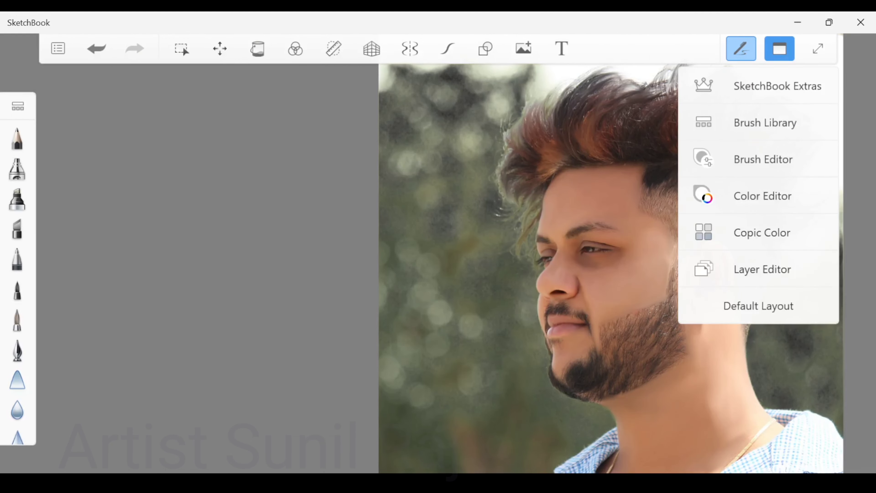
pyautogui.click(763, 269)
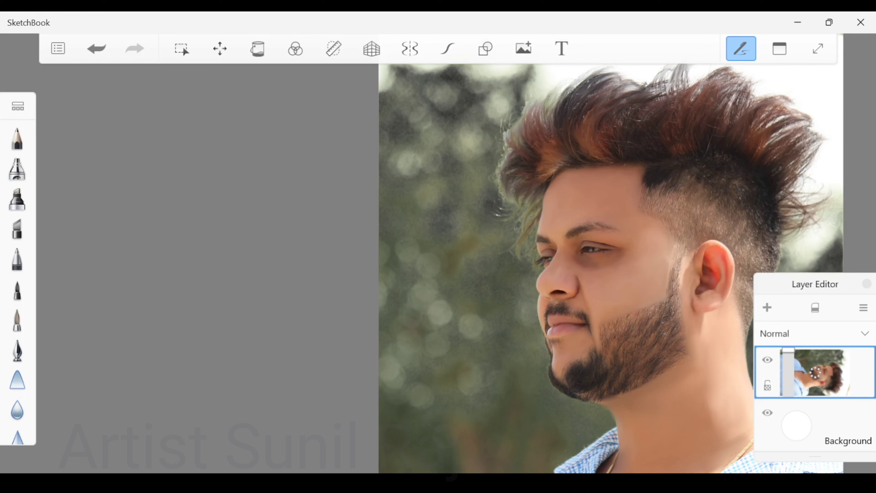
pyautogui.hotkey('ctrl', 'l')
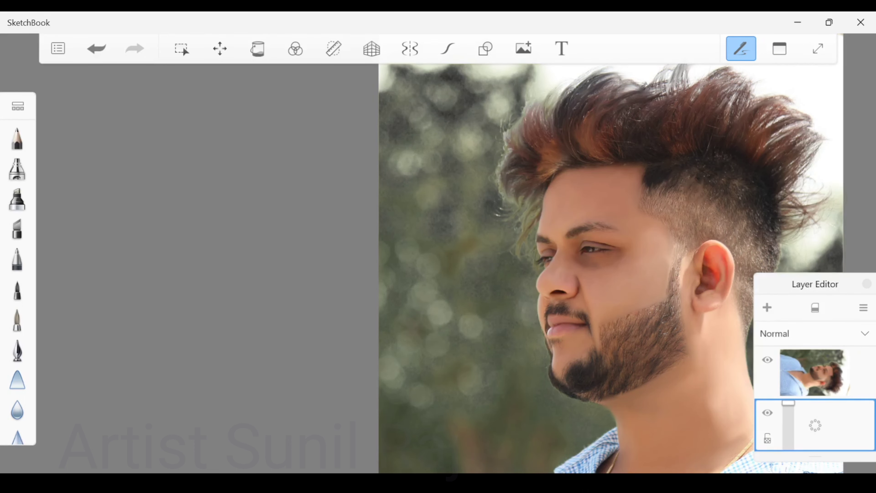
# Check the portrait and empty layers by toggling their visibility, and move the portrait layer below the empty one.
pyautogui.click(816, 371)
pyautogui.click(768, 360)
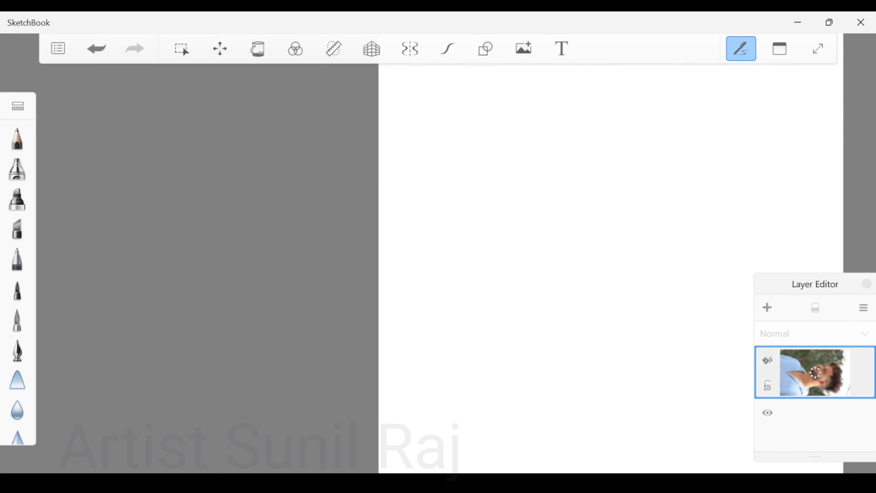
pyautogui.click(767, 360)
pyautogui.click(767, 414)
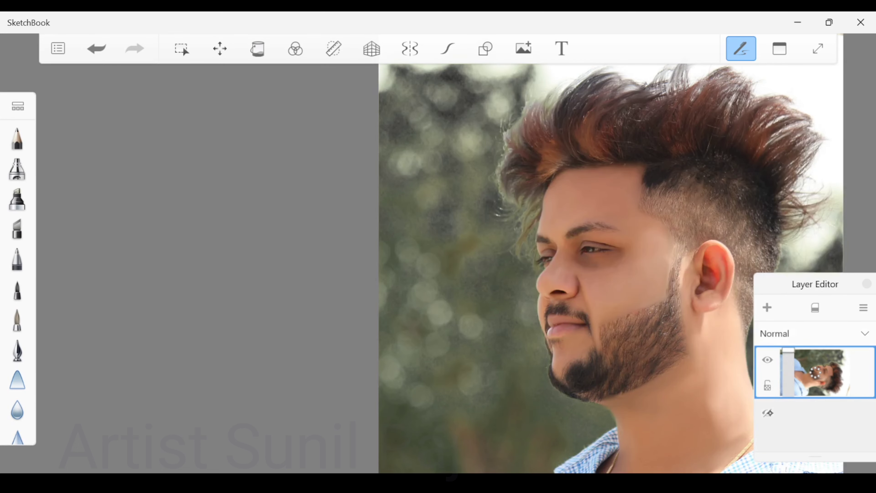
pyautogui.click(767, 413)
pyautogui.moveTo(788, 408); pyautogui.dragTo(835, 355)
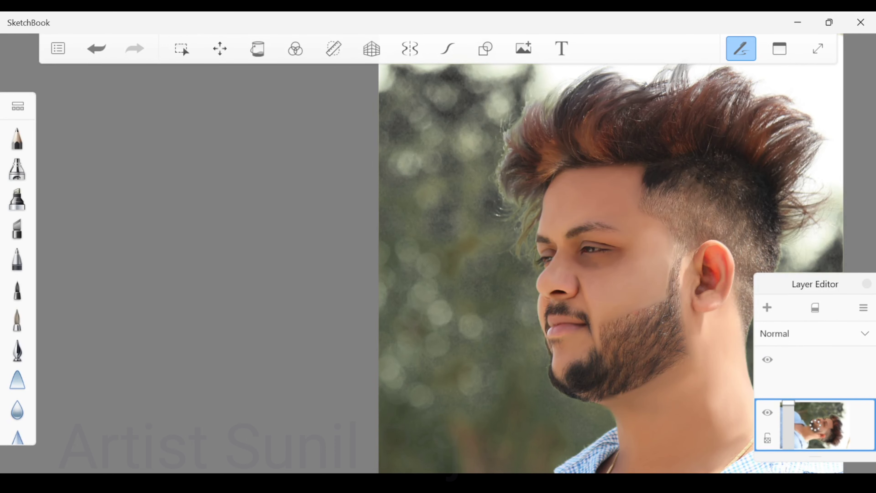
# Examine the original portrait photo from the whole figure to a close view of the face.
pyautogui.scroll(-2, 611, 253)
pyautogui.scroll(3, 566, 266)
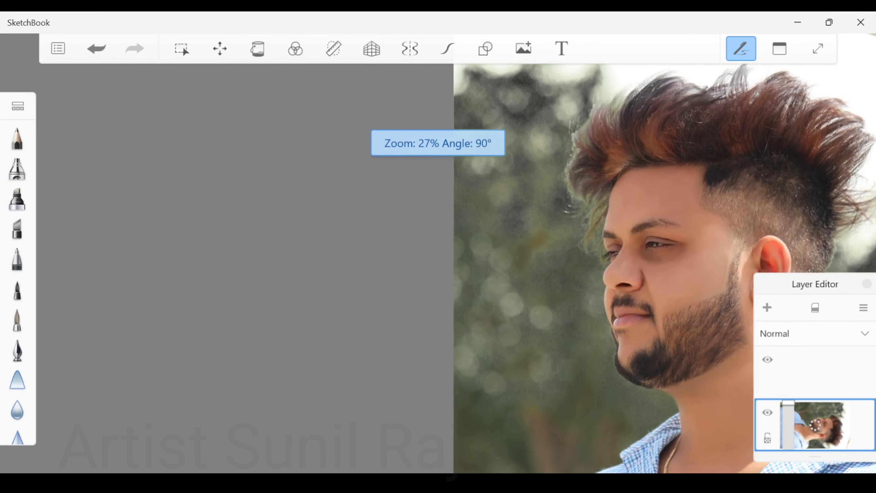
pyautogui.scroll(1, 652, 268)
pyautogui.hscroll(1, 652, 268)
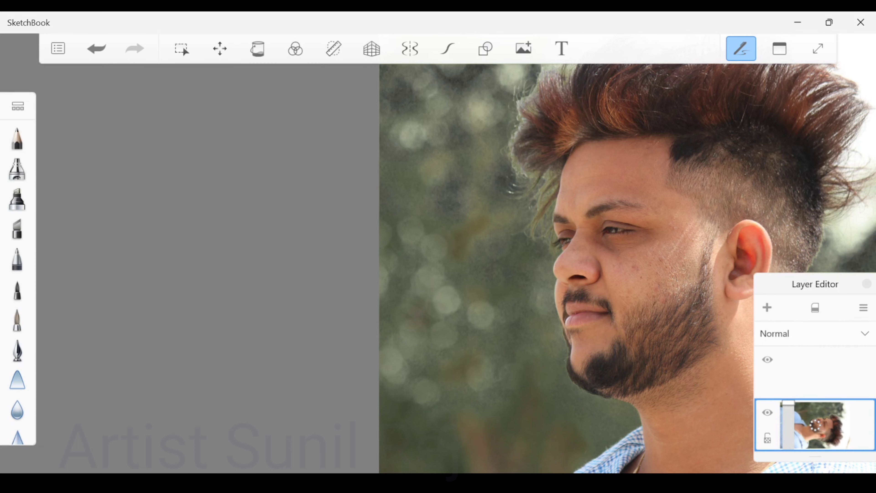
pyautogui.scroll(-3, 628, 253)
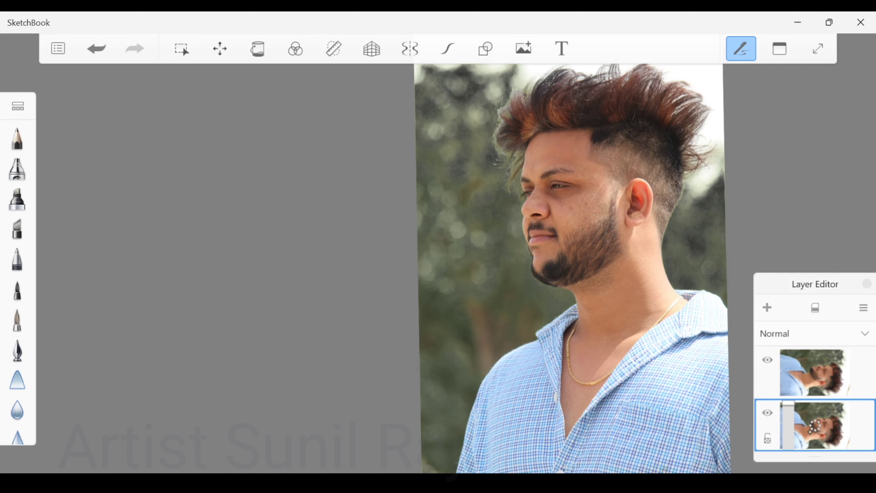
pyautogui.scroll(3, 573, 268)
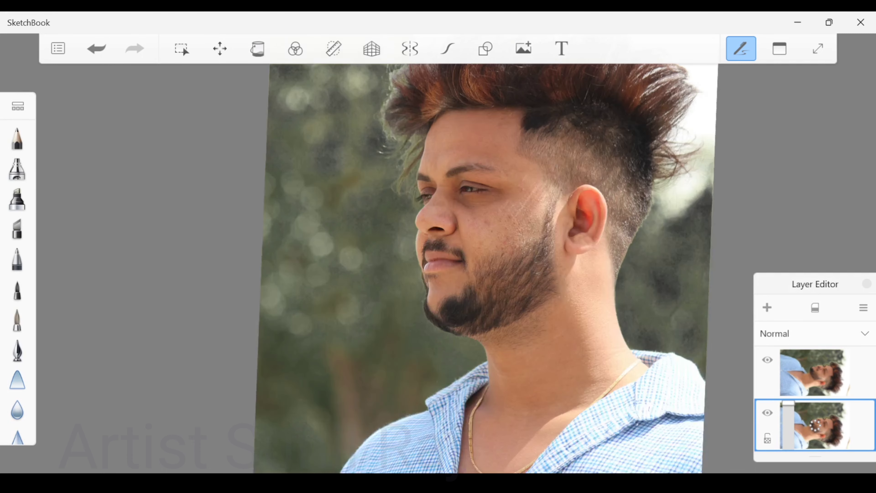
pyautogui.scroll(3, 624, 148)
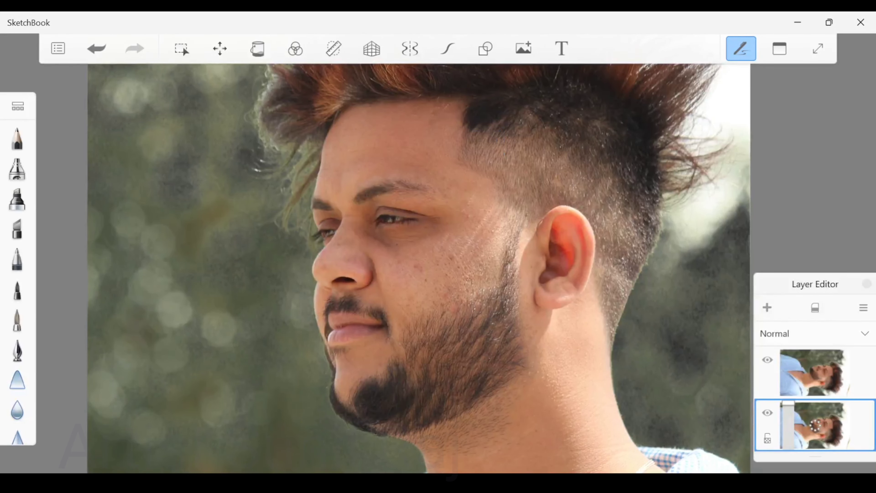
# Select the upper portrait layer and toggle the visibility of both portrait layers to compare them.
pyautogui.click(815, 373)
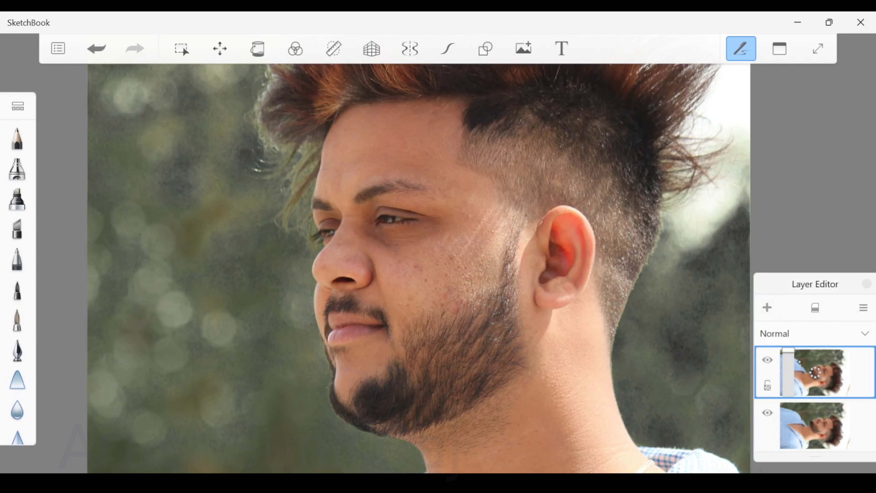
pyautogui.moveTo(815, 373)
pyautogui.mouseDown()
pyautogui.moveTo(815, 379)
pyautogui.moveTo(815, 372)
pyautogui.mouseUp()
pyautogui.click(767, 413)
pyautogui.click(768, 413)
pyautogui.click(768, 360)
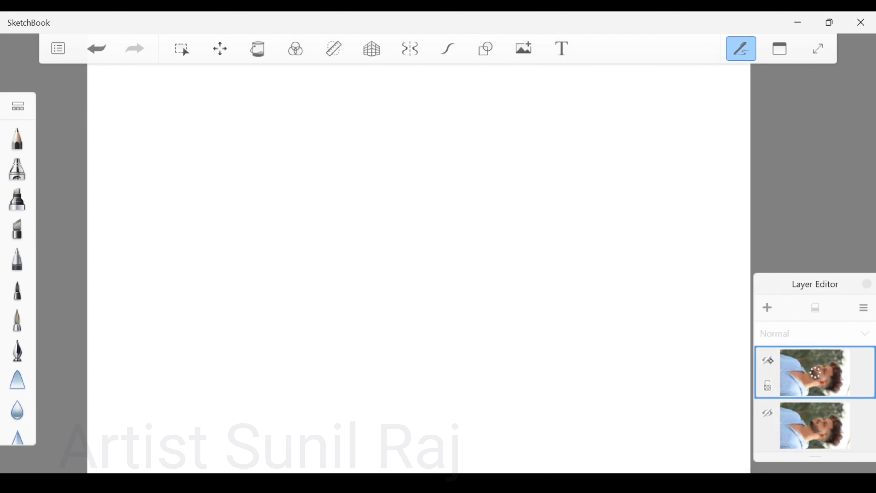
pyautogui.click(816, 425)
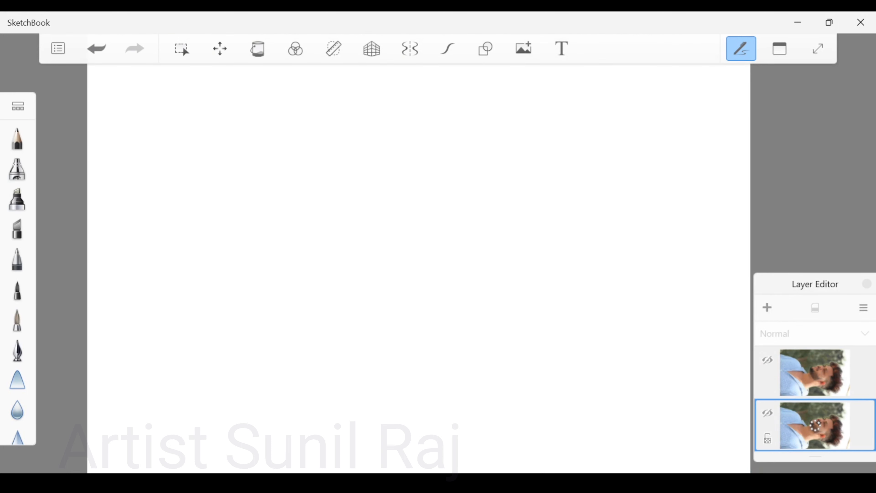
pyautogui.click(815, 373)
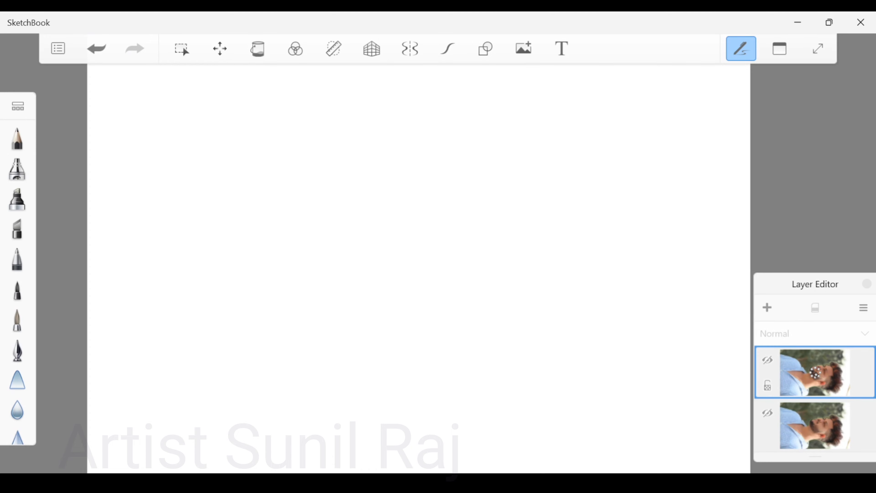
pyautogui.click(768, 360)
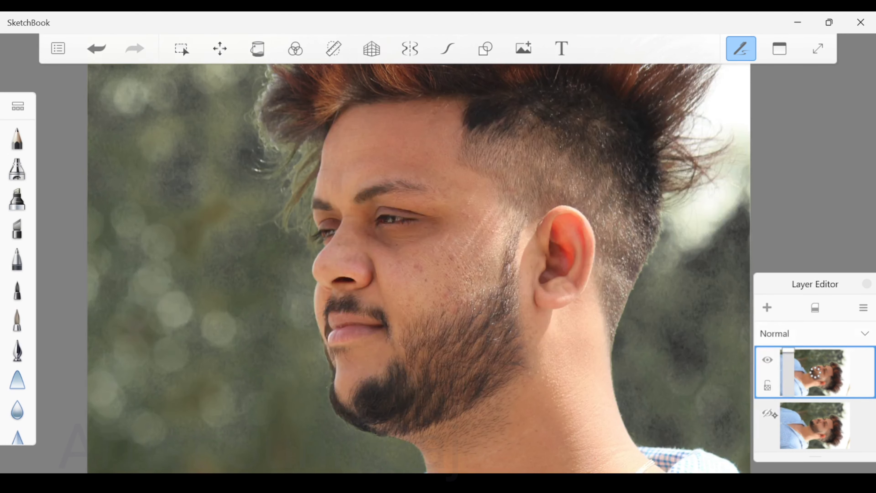
pyautogui.click(767, 412)
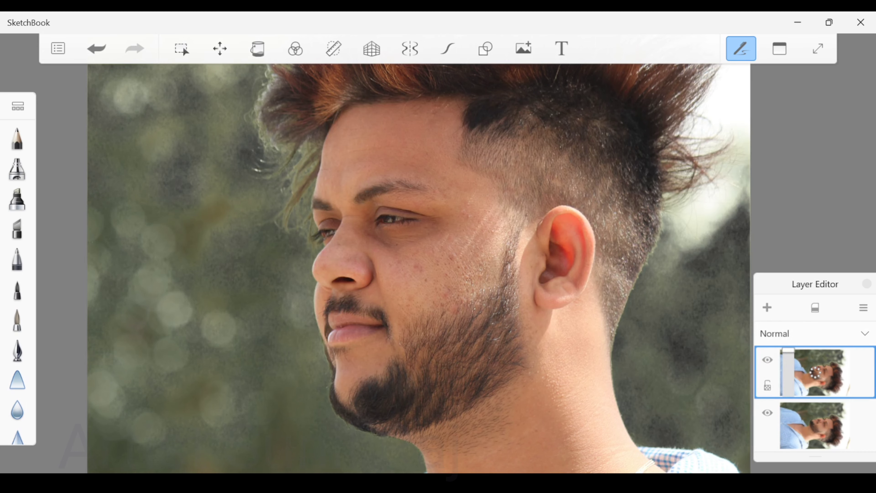
pyautogui.scroll(-5, 419, 268)
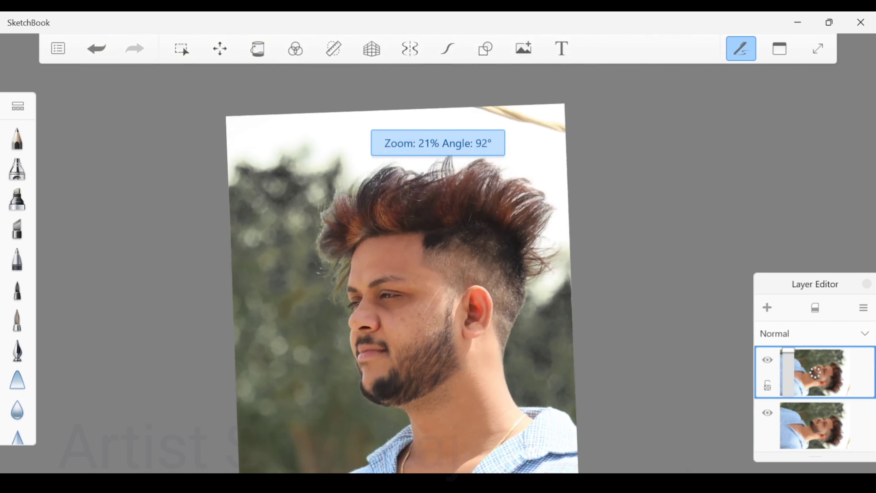
pyautogui.hscroll(2, 386, 268)
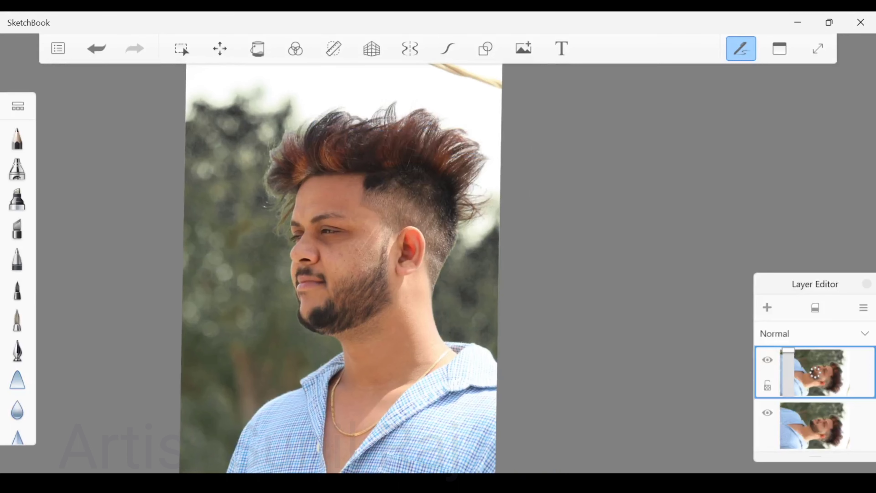
# Hide the upper layer with the original photo to reveal the smoothed portrait, checking both layers and leaving the upper one selected.
pyautogui.click(825, 420)
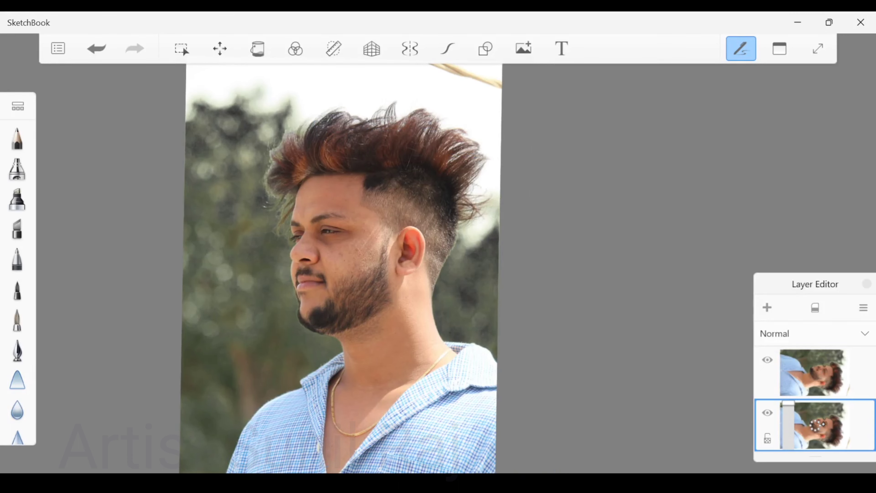
pyautogui.moveTo(789, 404)
pyautogui.mouseDown()
pyautogui.moveTo(796, 449)
pyautogui.moveTo(789, 404)
pyautogui.mouseUp()
pyautogui.click(767, 360)
pyautogui.click(805, 369)
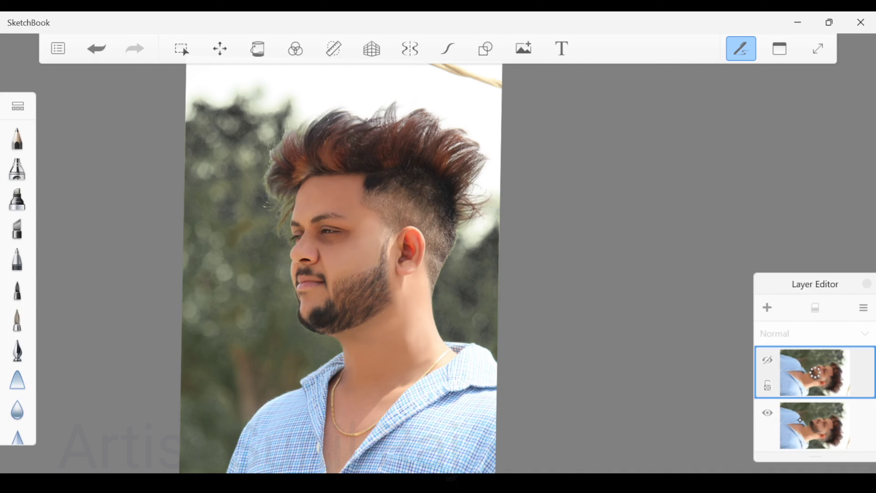
pyautogui.click(816, 426)
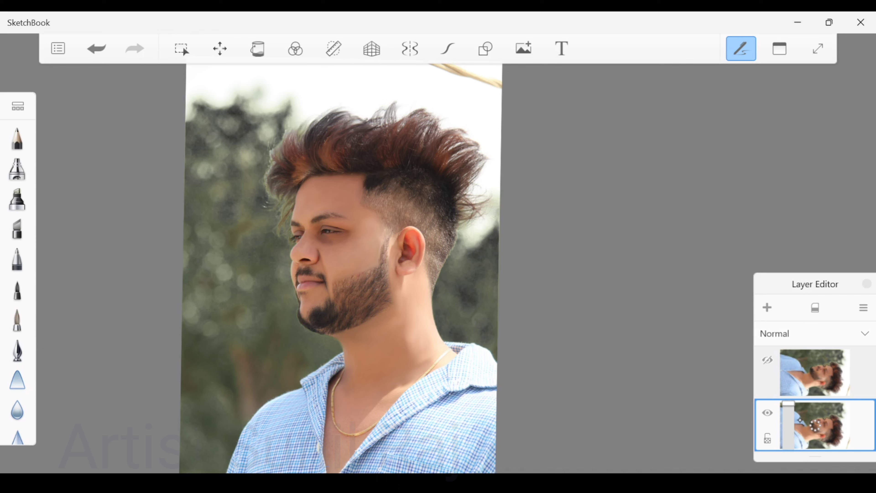
pyautogui.click(805, 368)
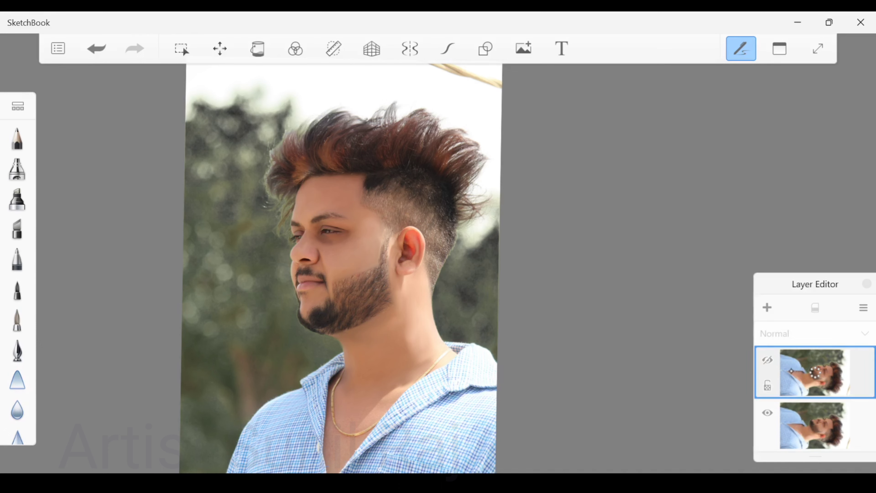
# Compare the original with the smoothed portrait by showing and hiding the upper layer, and examine the smoothed face and beard up close.
pyautogui.click(767, 360)
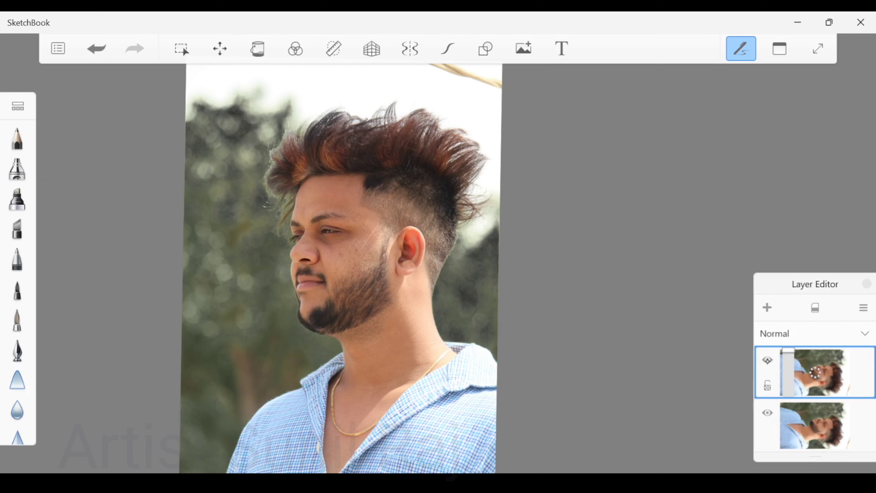
pyautogui.click(767, 360)
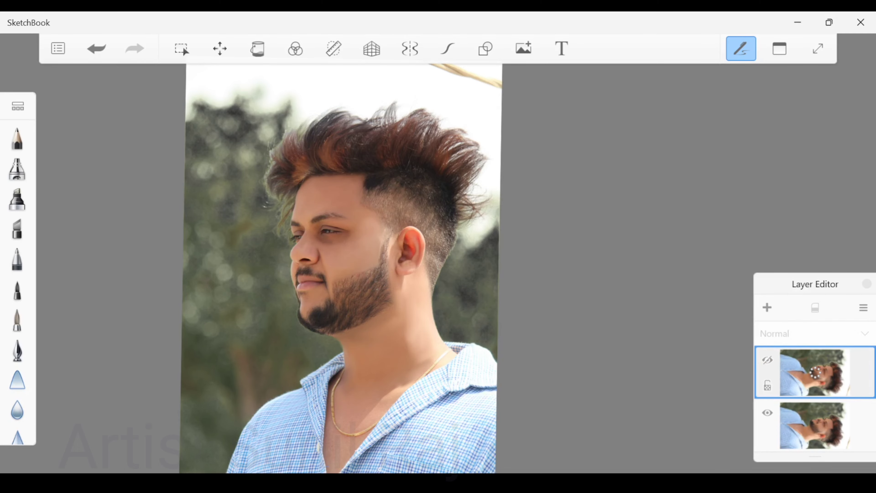
pyautogui.scroll(5, 324, 224)
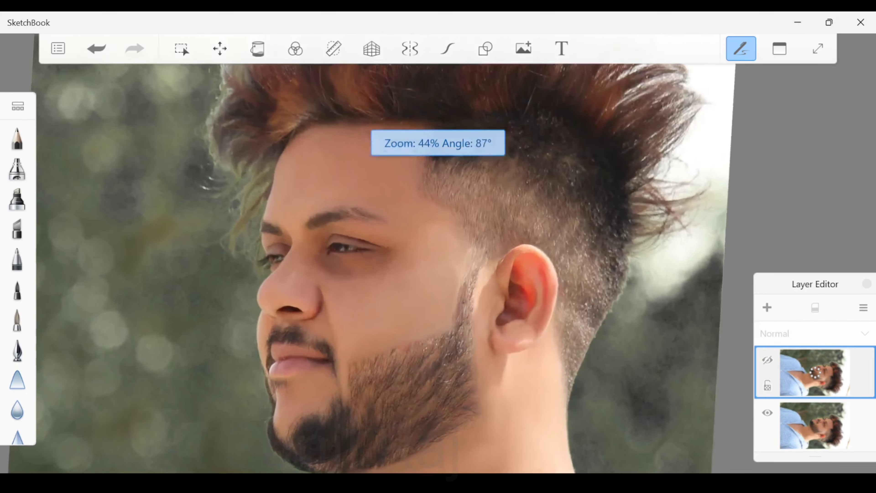
pyautogui.scroll(1, 438, 266)
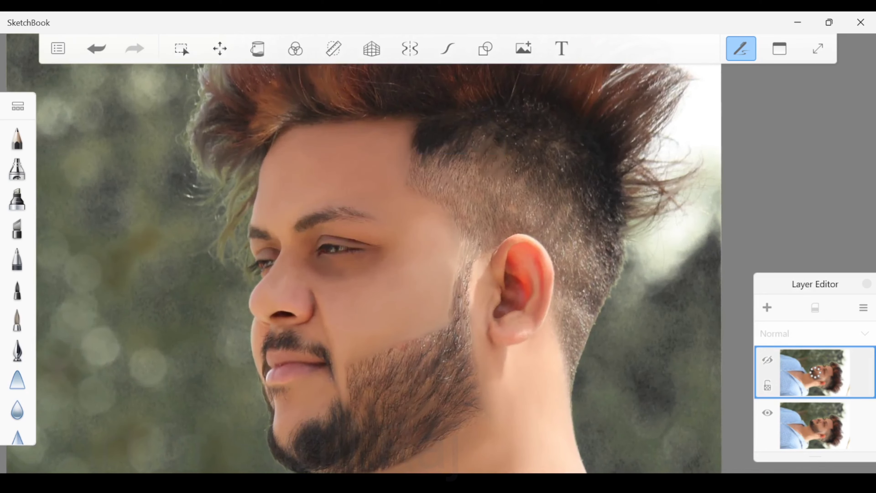
pyautogui.scroll(-4, 431, 269)
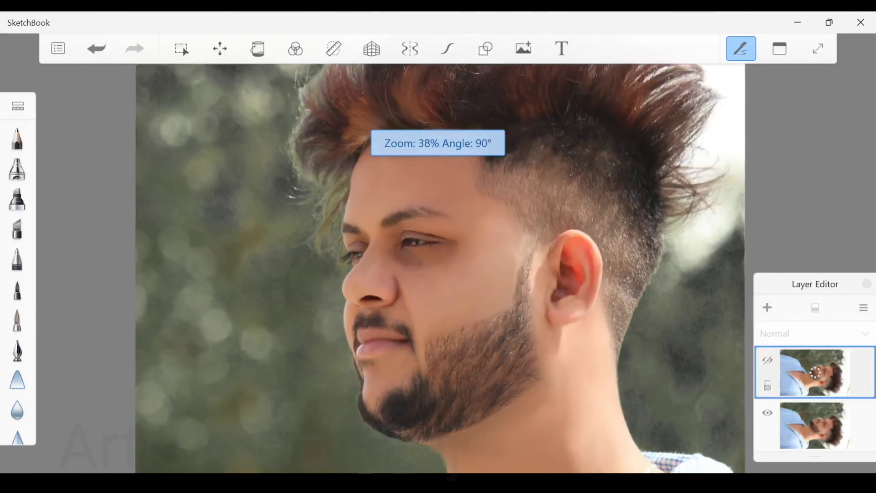